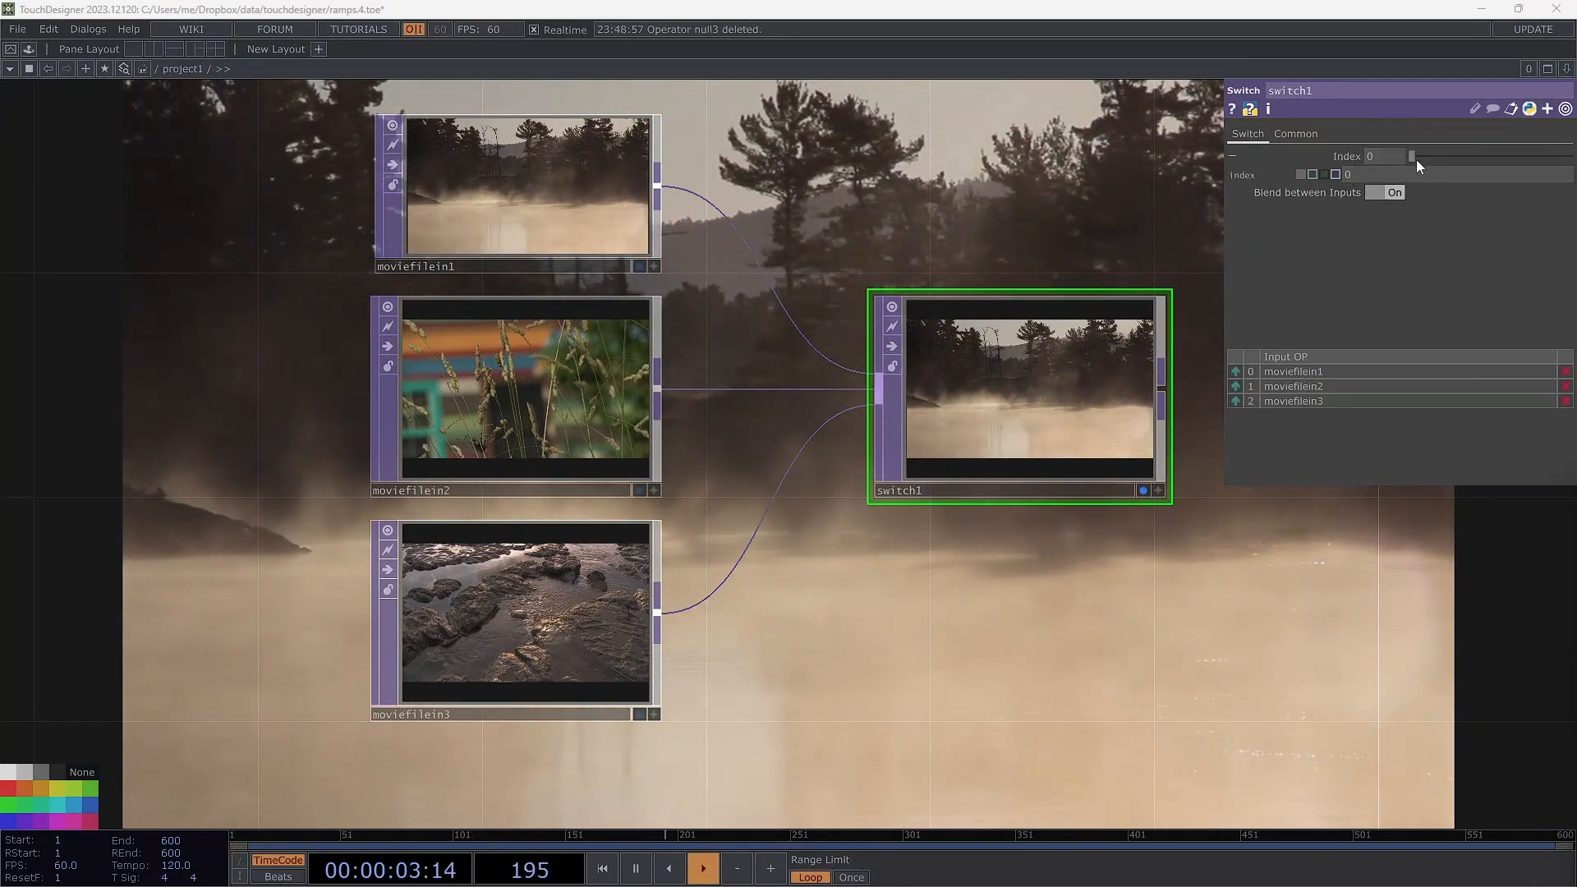
Test the blend between the switch1 inputs by sweeping its Index, ending at 0.
drag(1416, 159, 1407, 157)
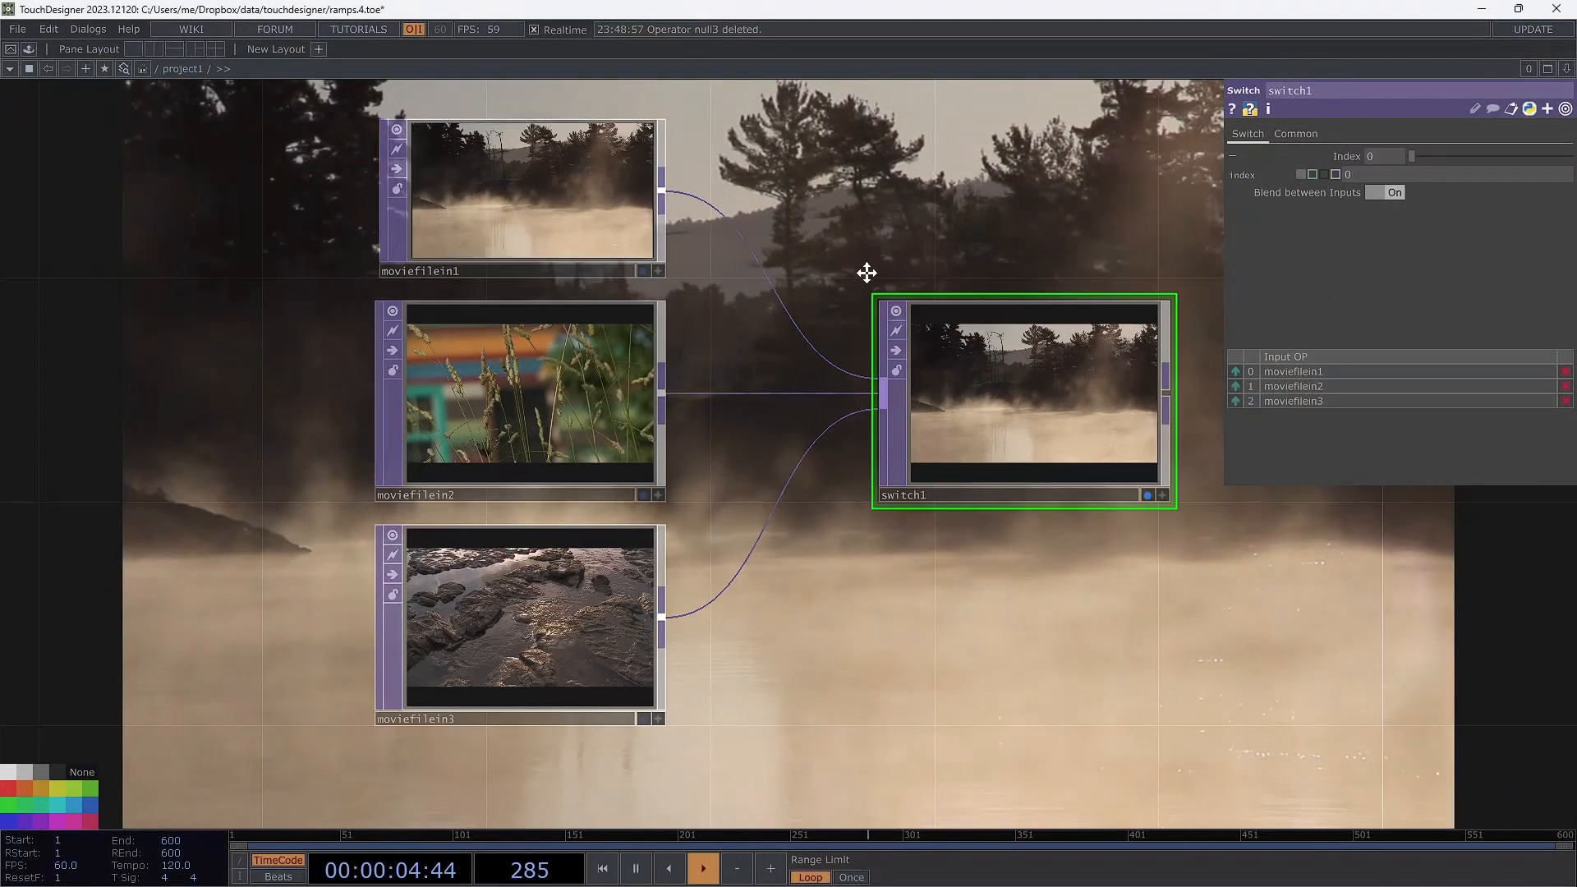
Move slider1 of the draggable compass to its maximum so that math1 outputs 360.
drag(866, 272, 1238, 650)
scroll(960, 466, down, 3)
drag(832, 423, 1405, 684)
drag(912, 580, 1552, 806)
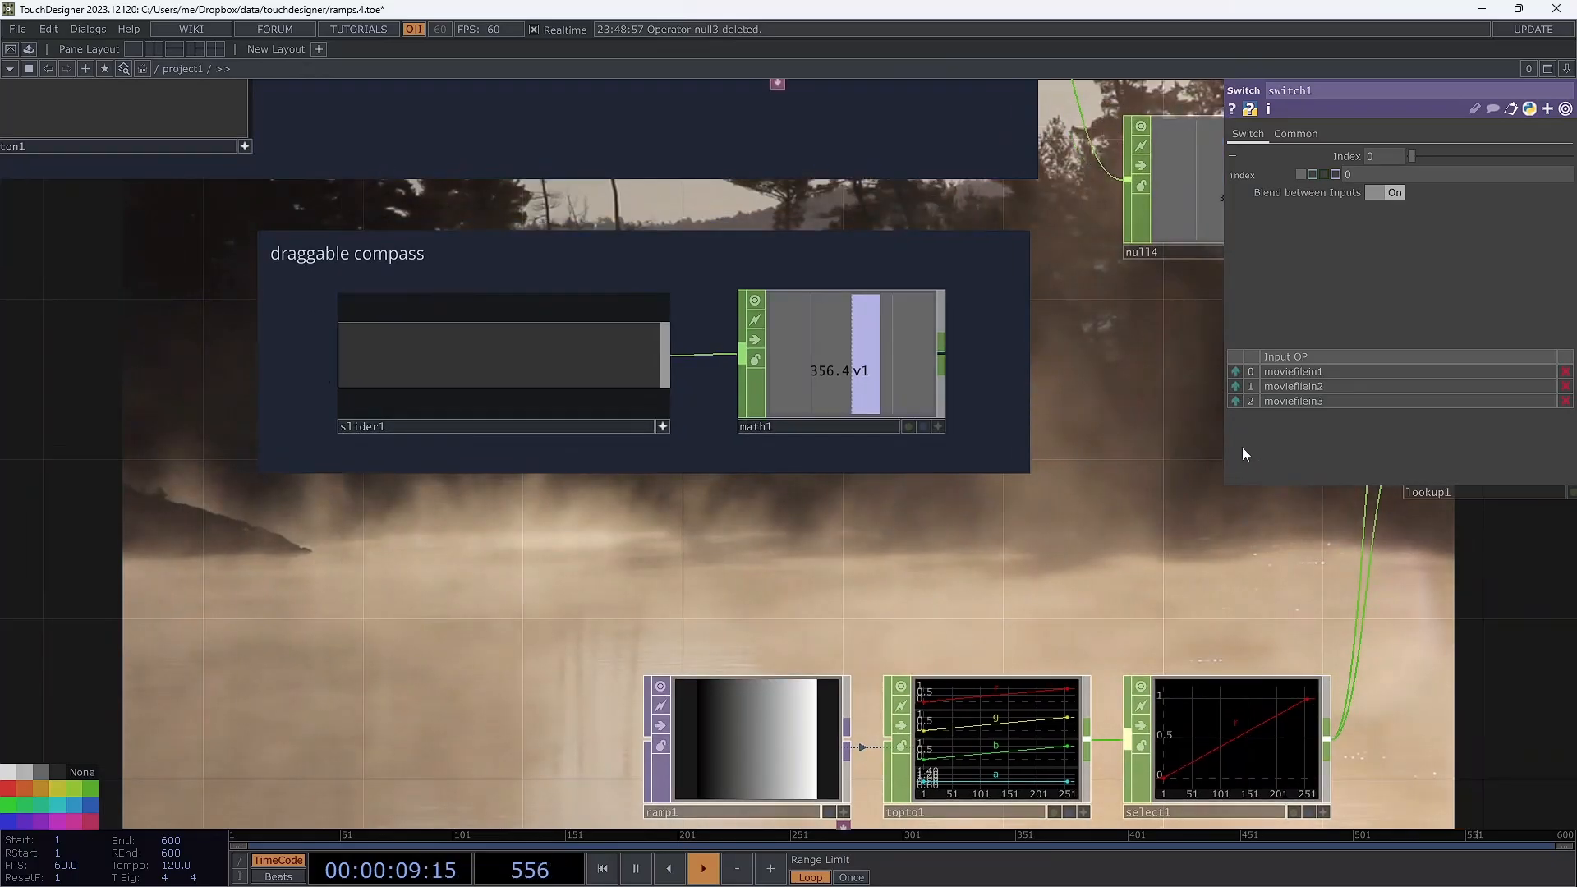
drag(1101, 507, 928, 566)
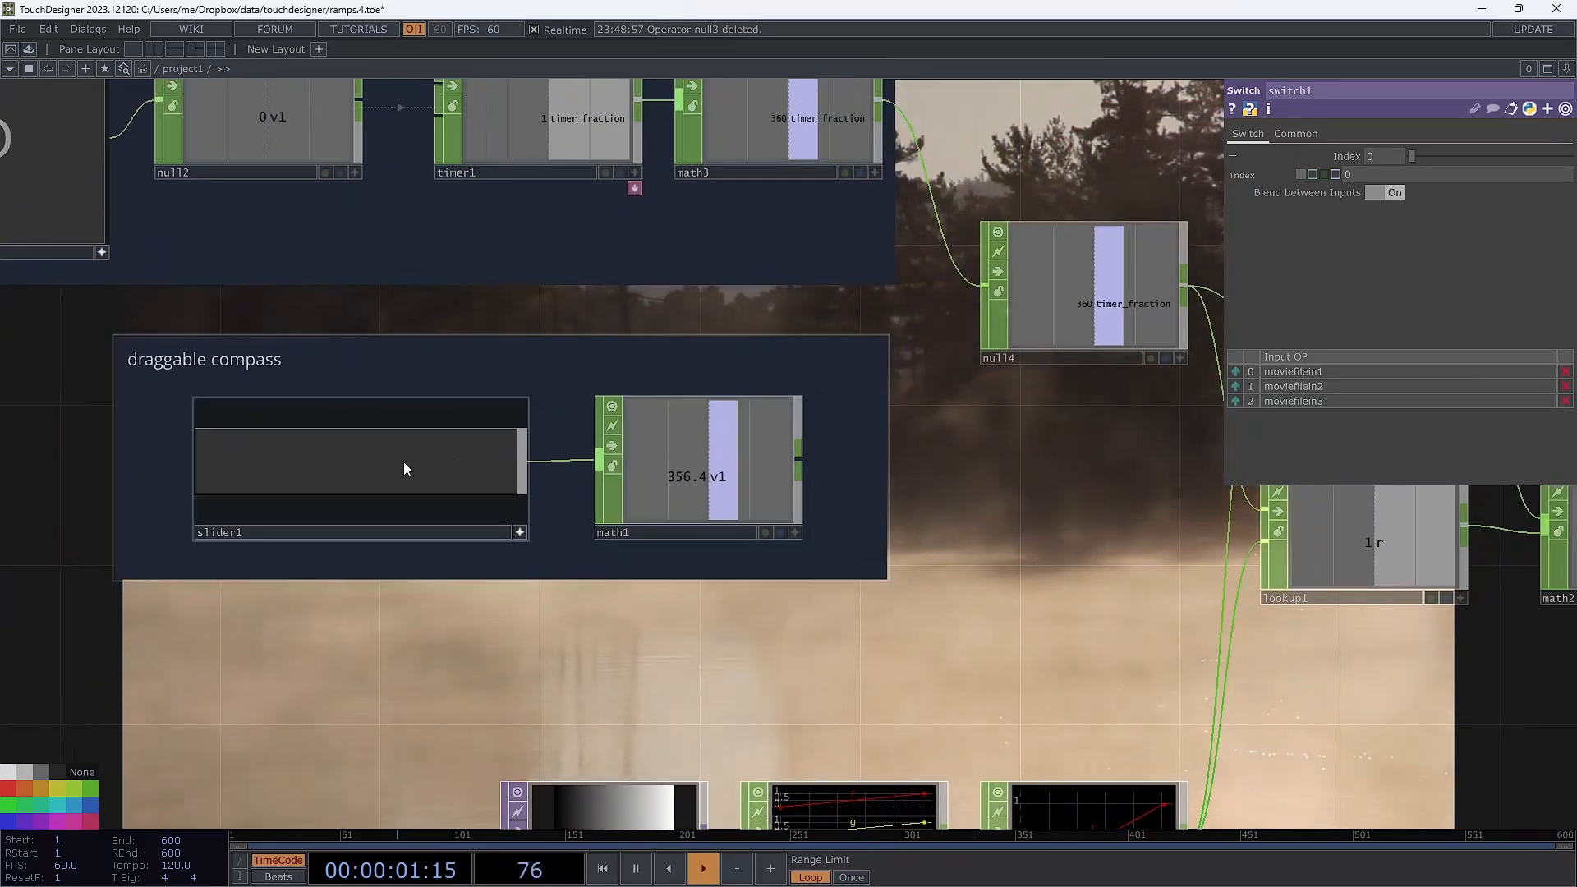
drag(403, 461, 535, 482)
Disconnect math3 from null4 and start the steady compass timer twice with its GO control.
drag(1112, 455, 1289, 654)
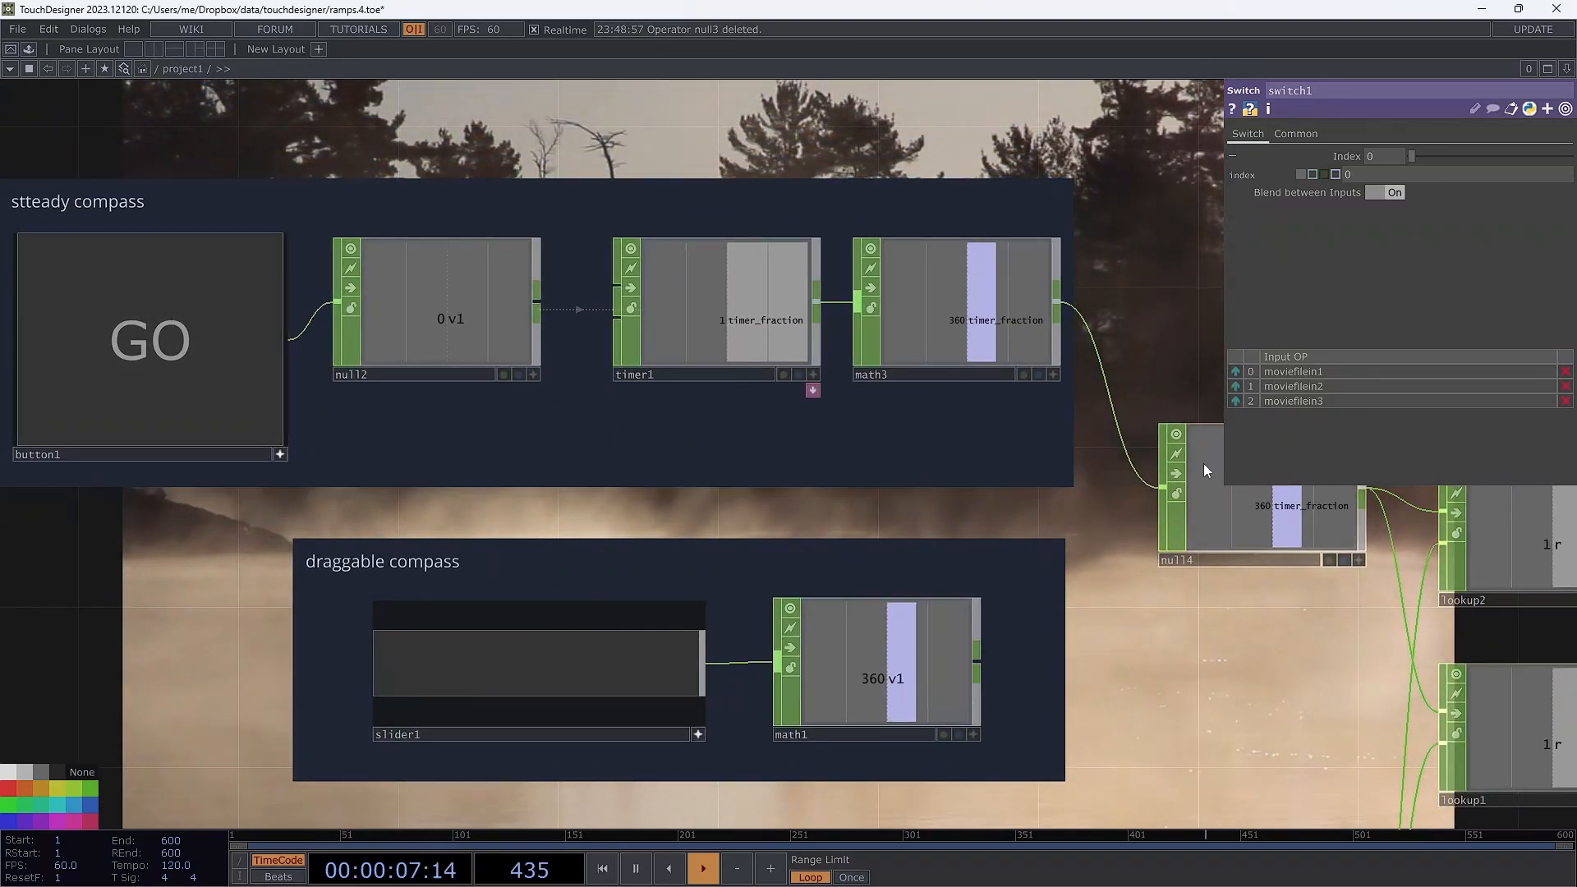
drag(1162, 490, 1131, 477)
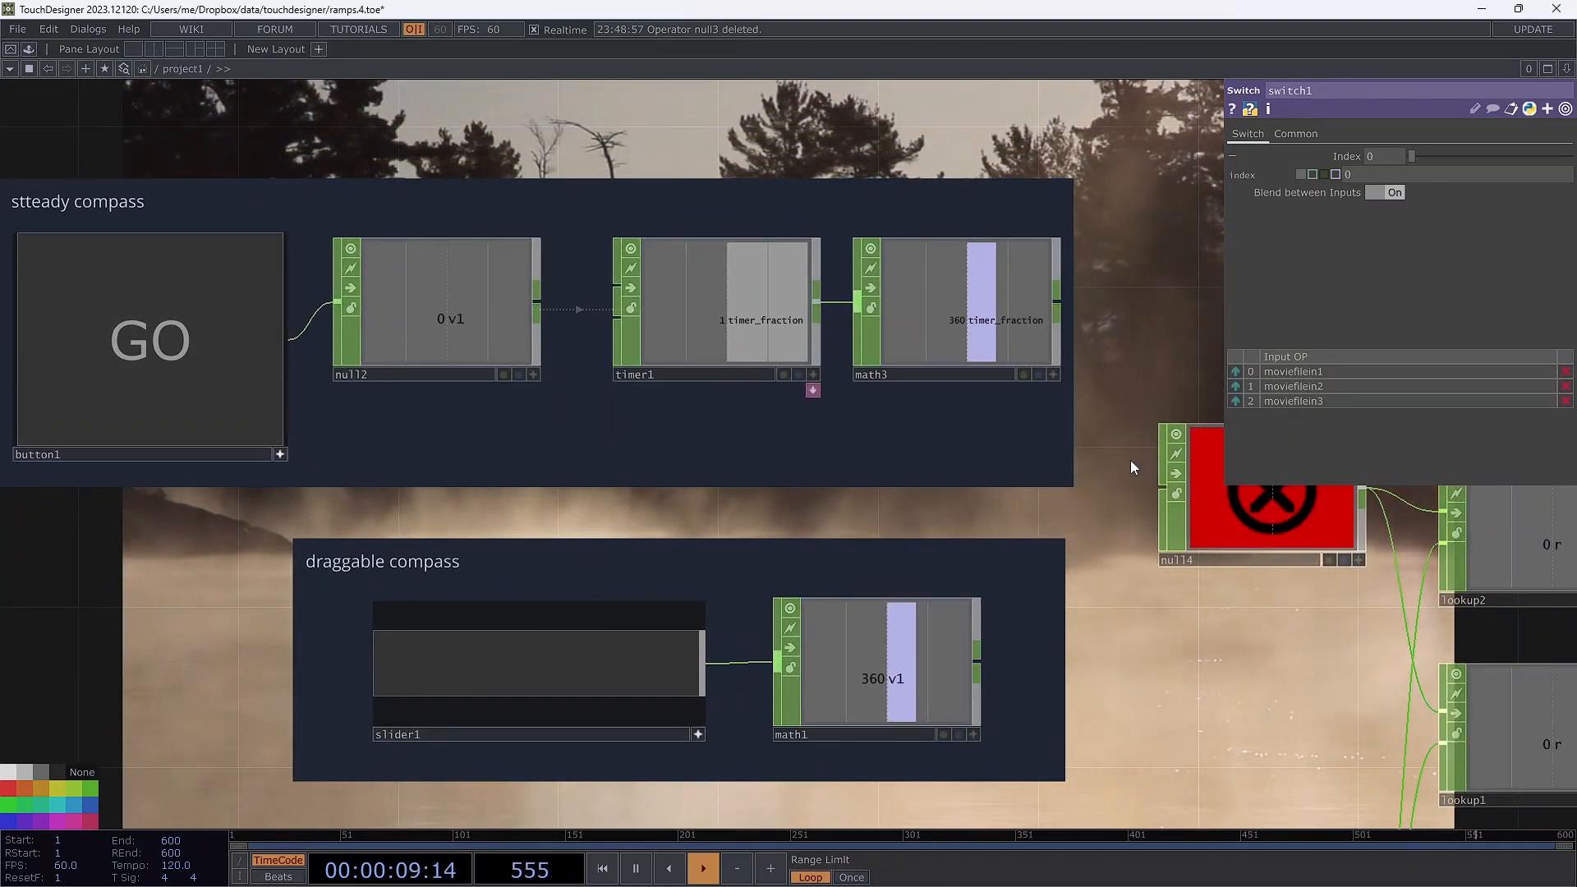
click(170, 312)
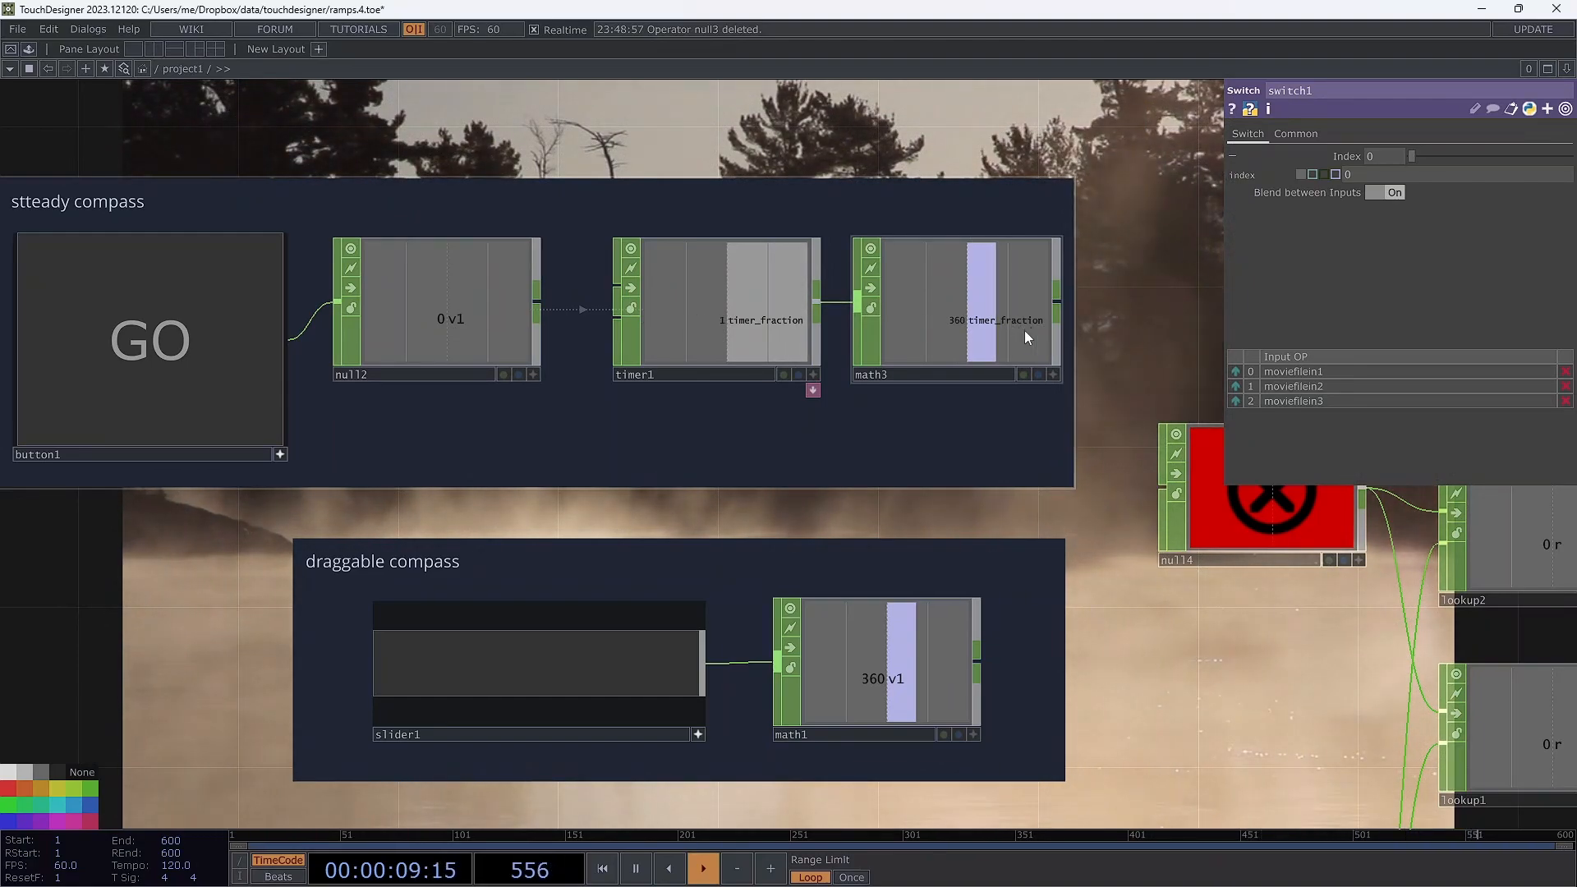
click(222, 323)
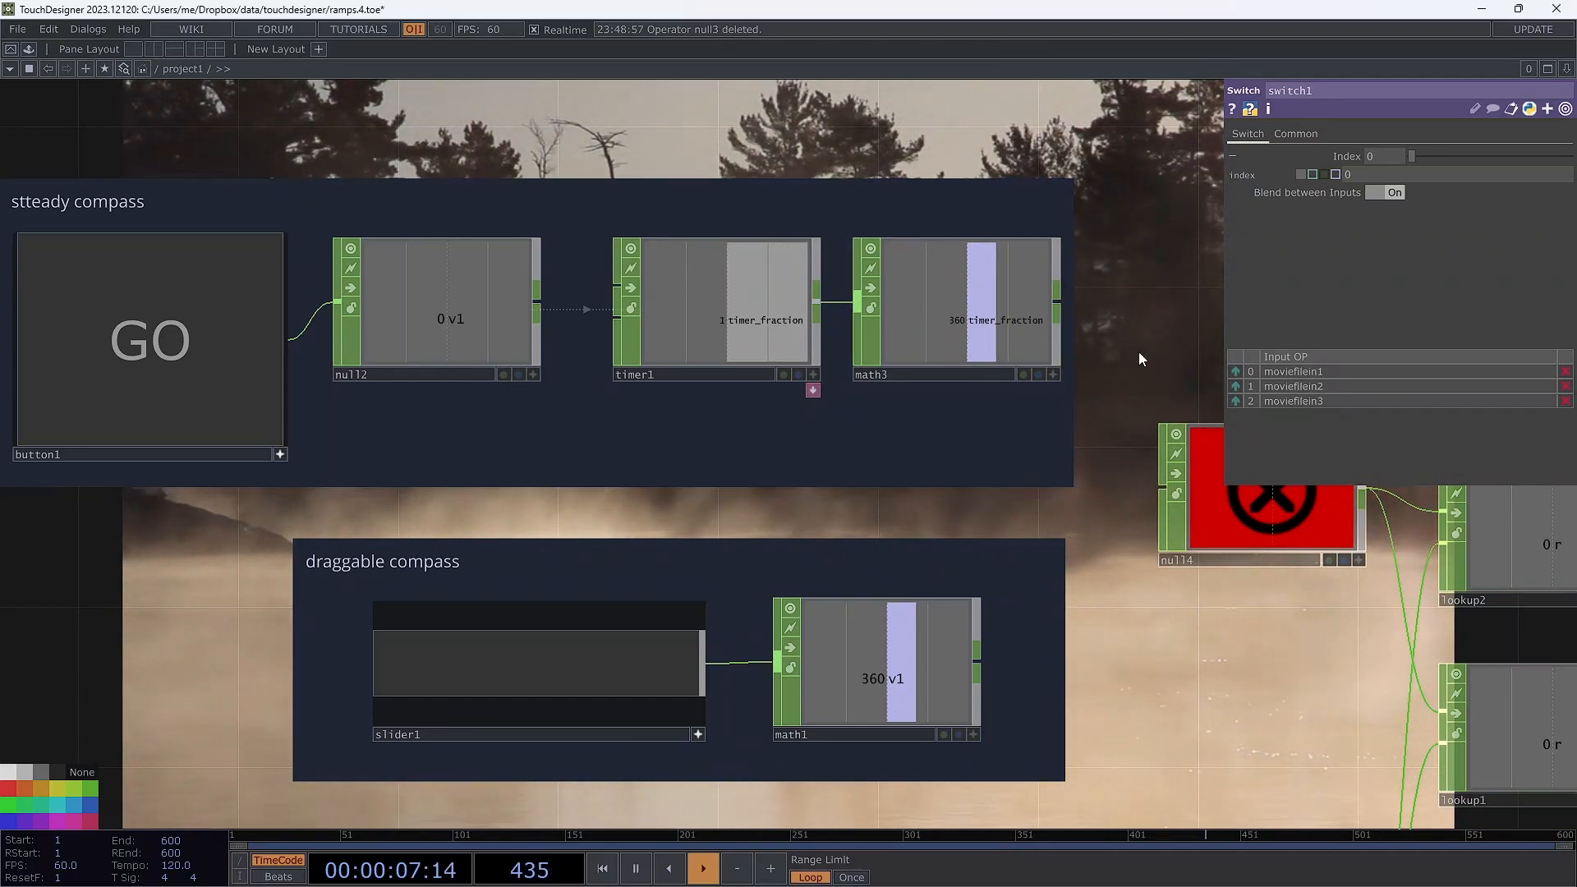
Connect the draggable compass's math1 output to the null4 input.
scroll(1103, 334, down, 4)
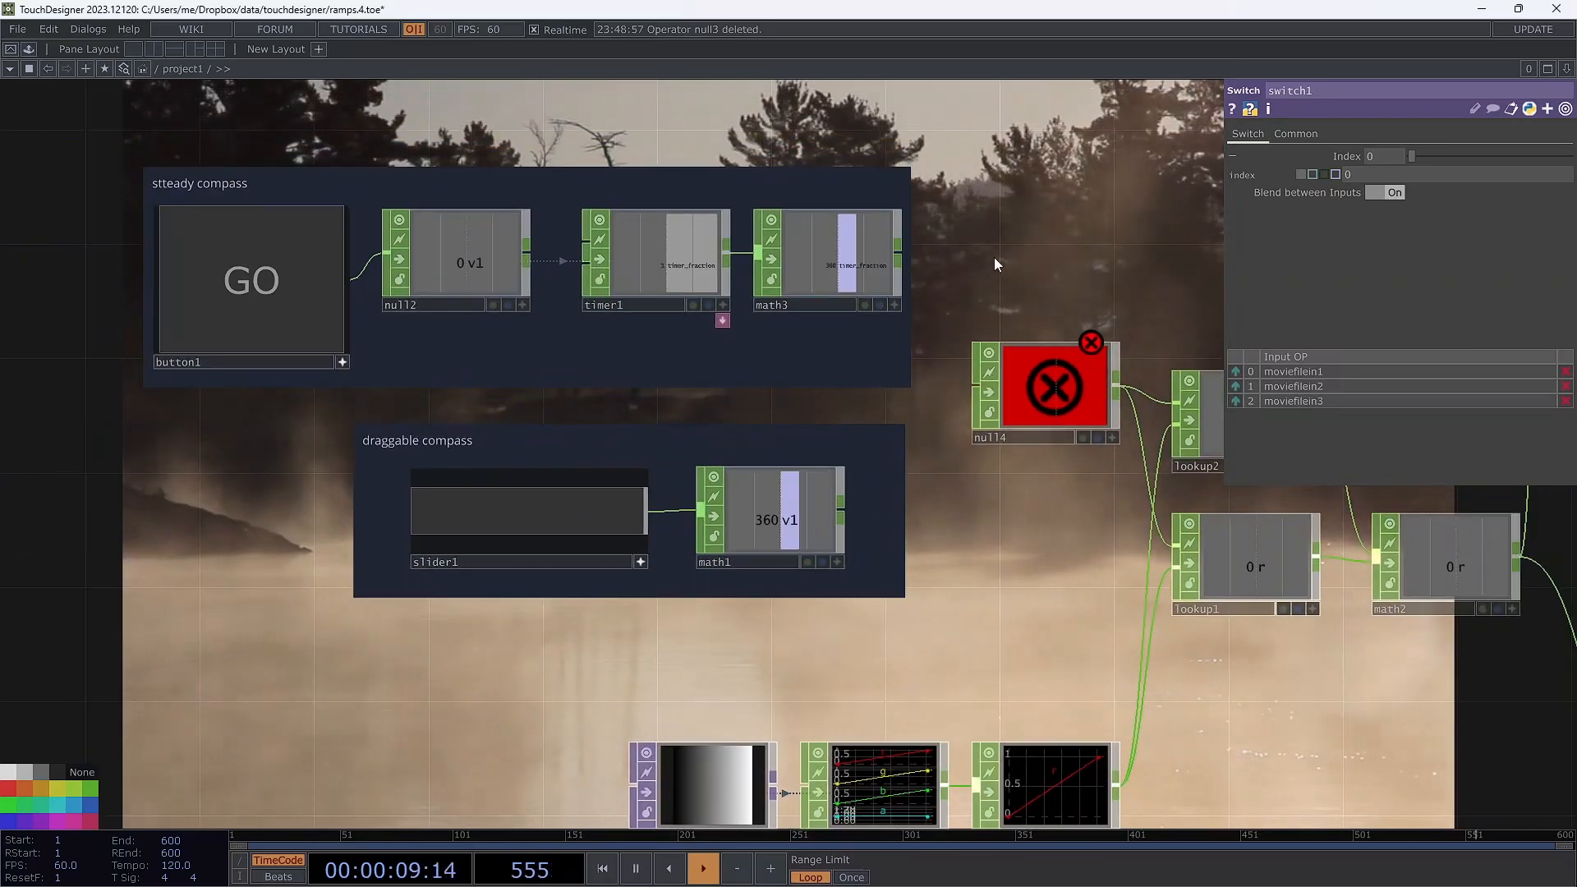
drag(971, 255, 862, 266)
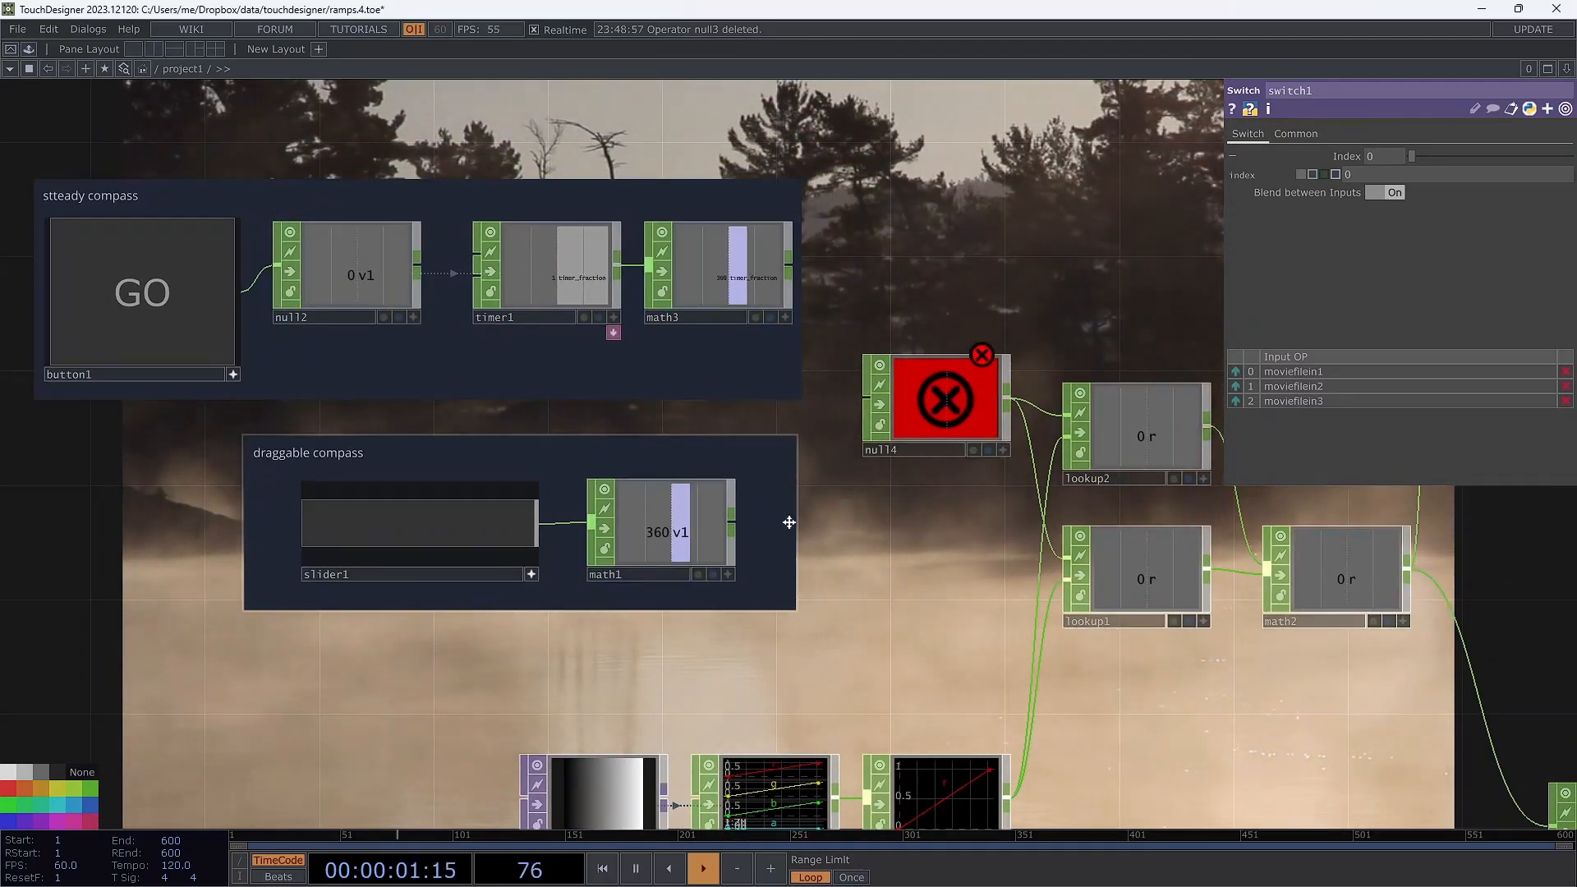
mouse_move(732, 524)
mouse_down()
mouse_move(792, 493)
mouse_move(868, 402)
mouse_up()
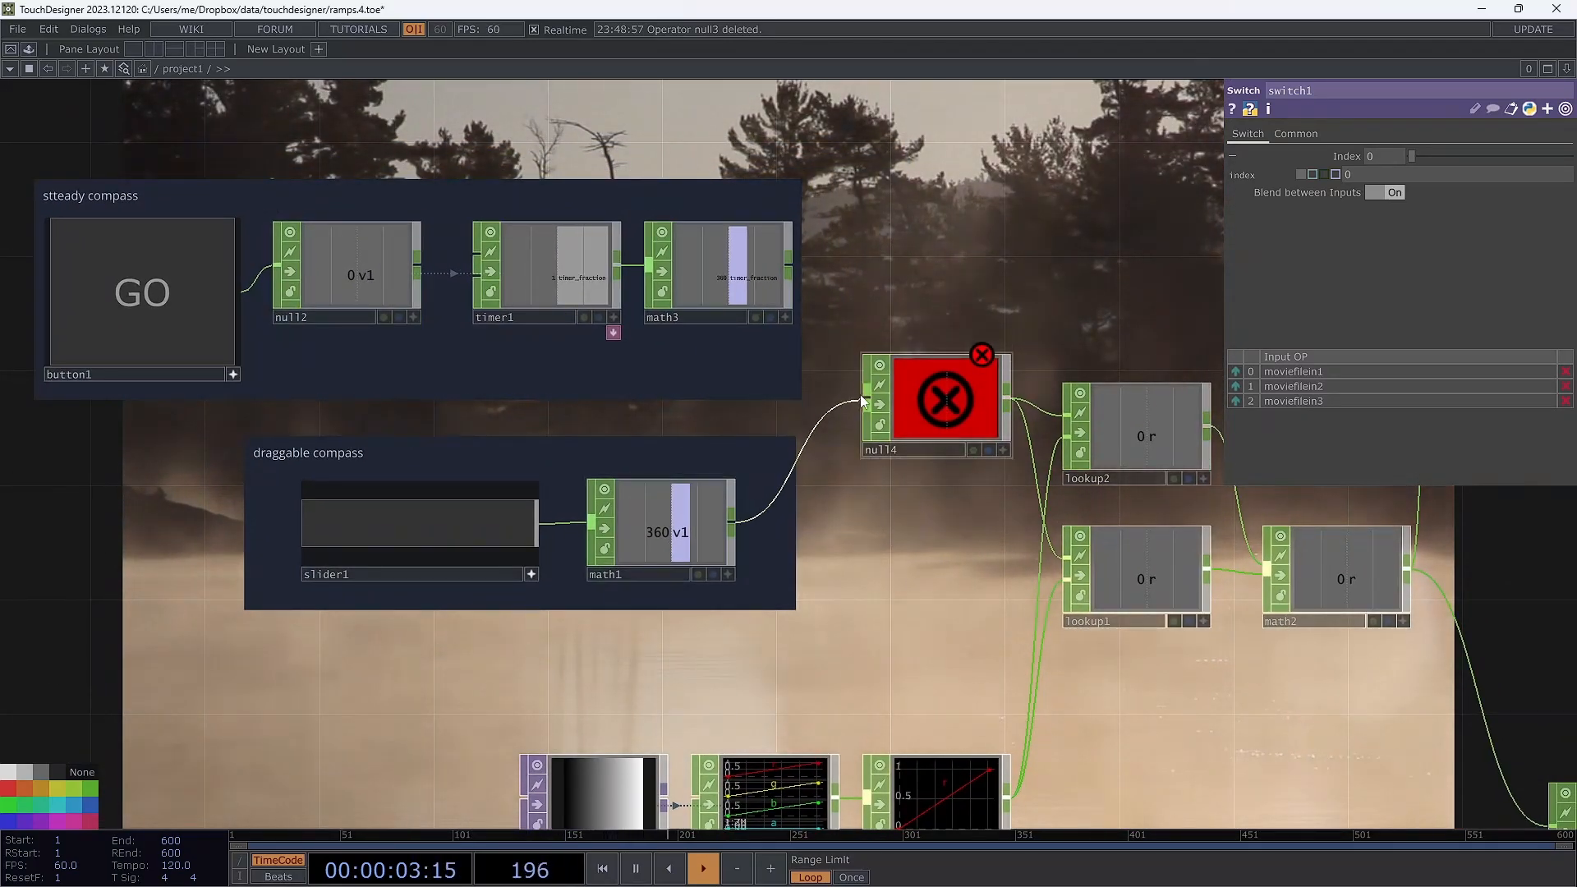
drag(953, 549, 850, 519)
Connect the steady compass's math3 output to null4 in place of math1 and start the timer with GO.
drag(689, 239, 736, 374)
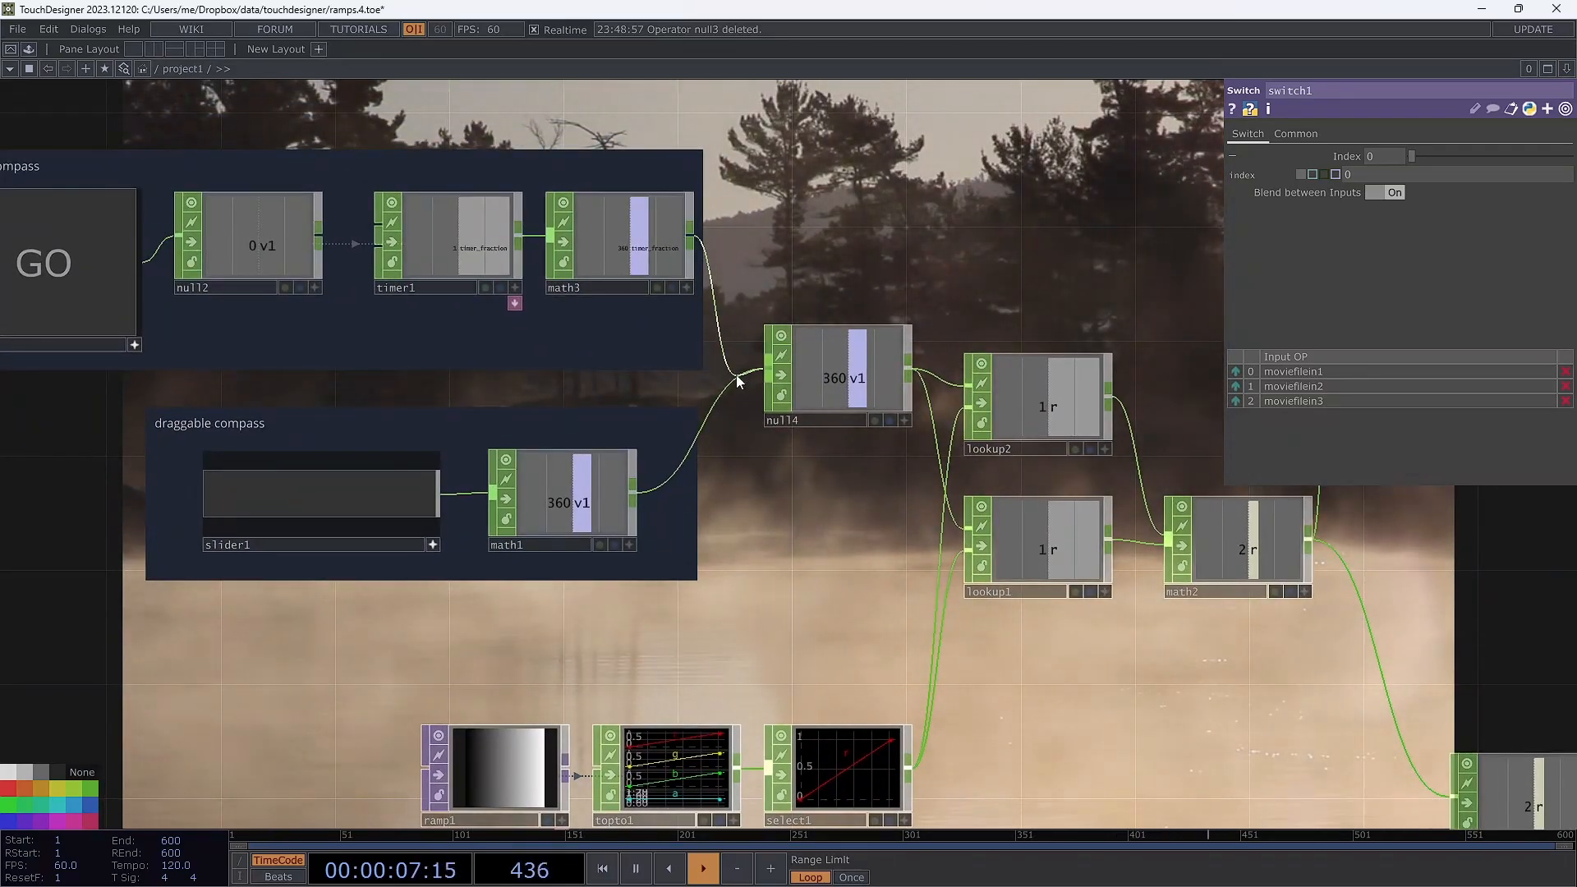
scroll(805, 559, down, 2)
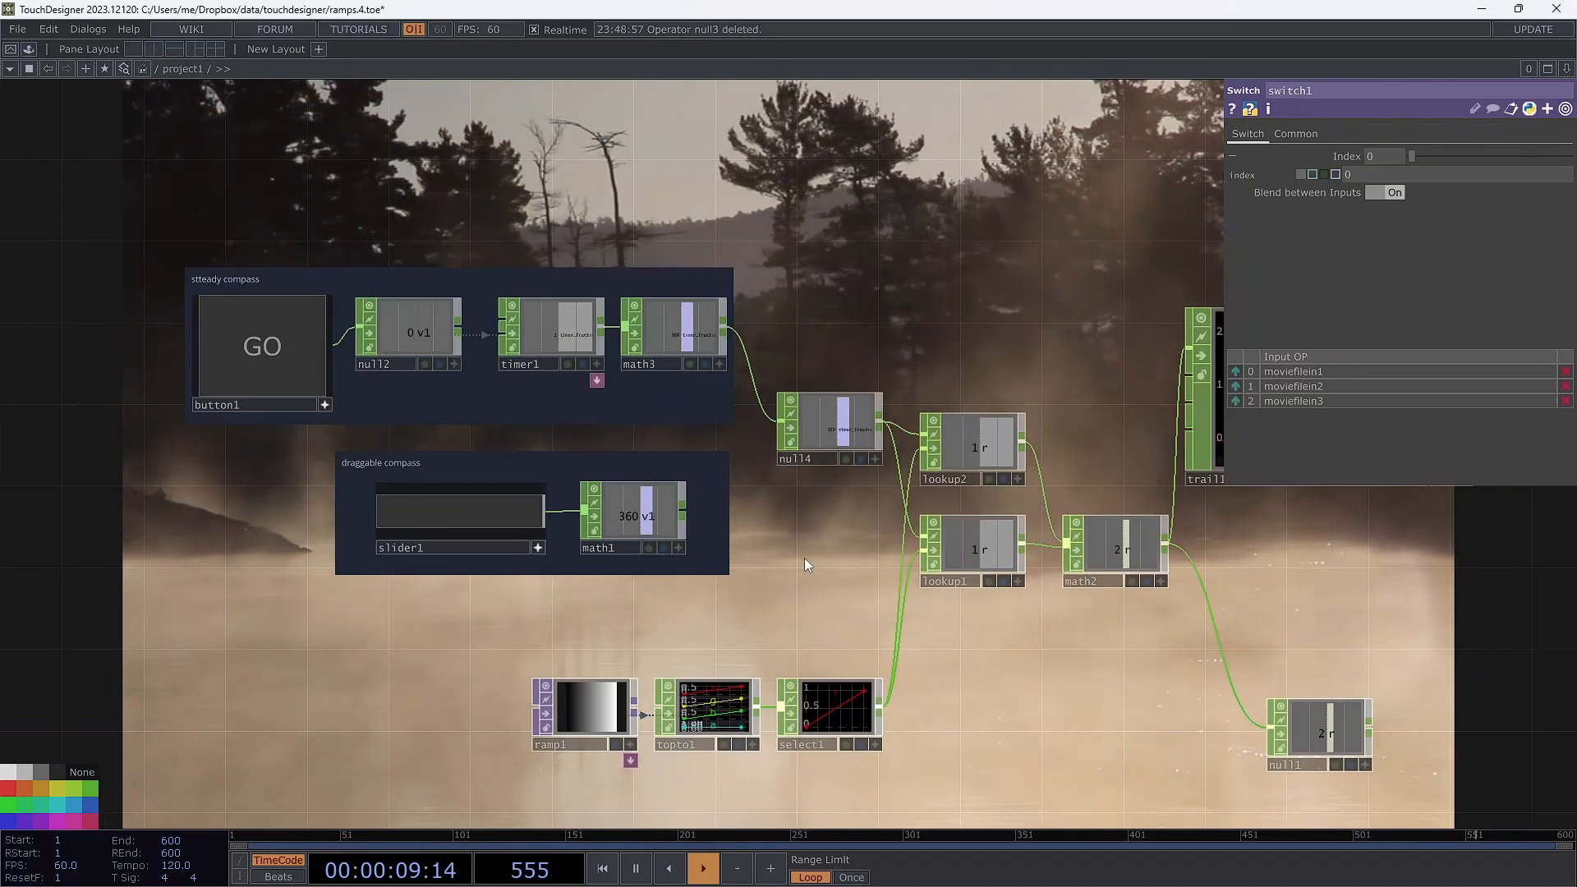
click(256, 348)
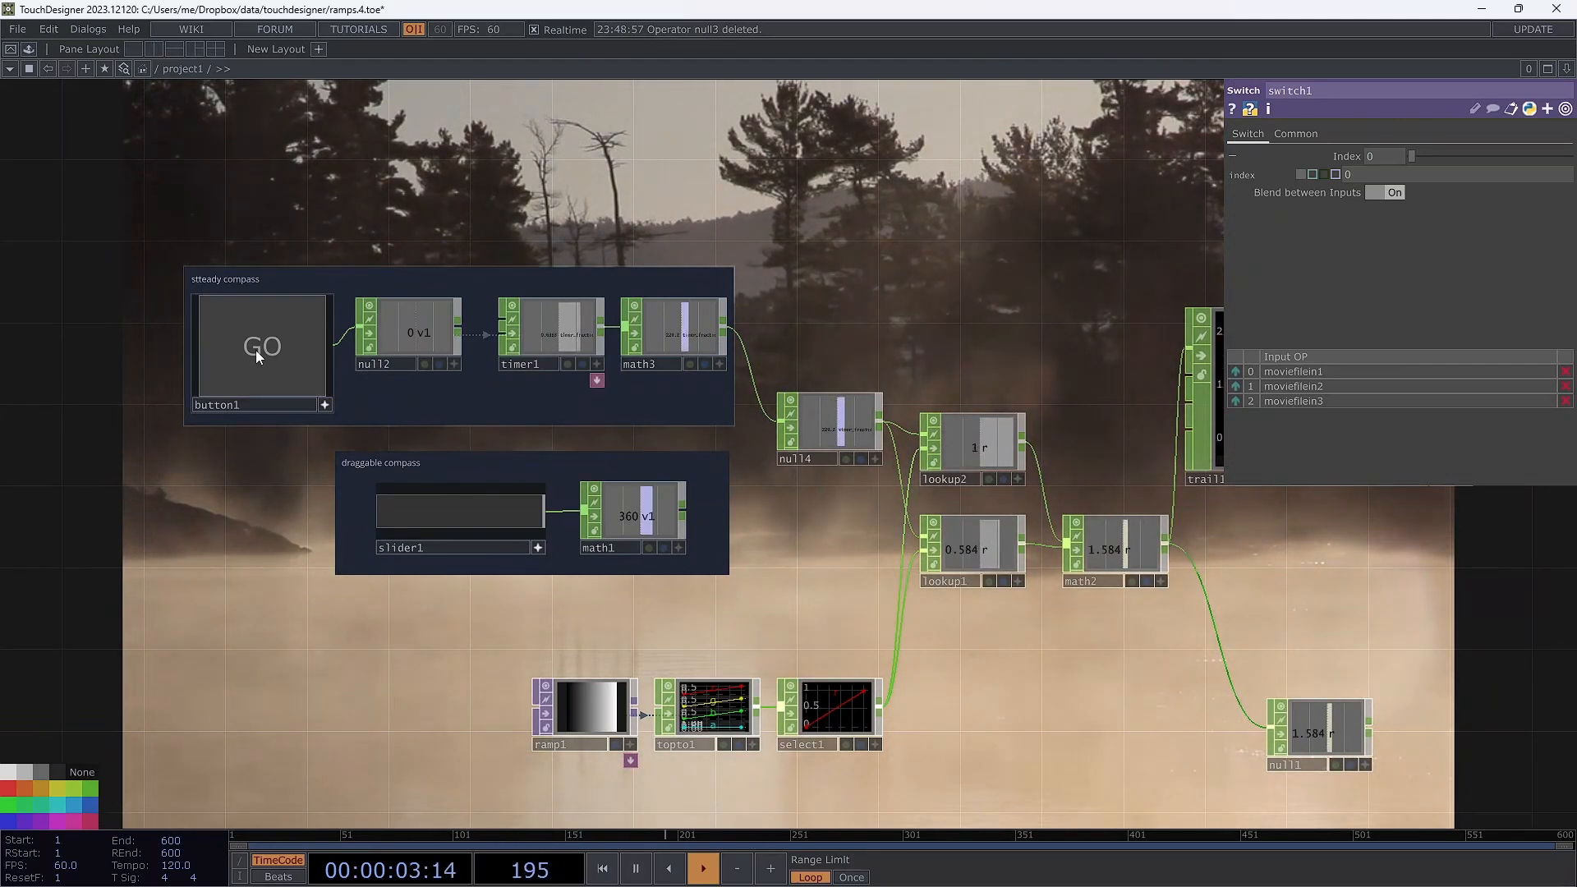
Link null1's r channel to the Index parameter of switch1 as a CHOP Reference.
drag(1007, 687, 763, 506)
drag(1161, 563, 1107, 533)
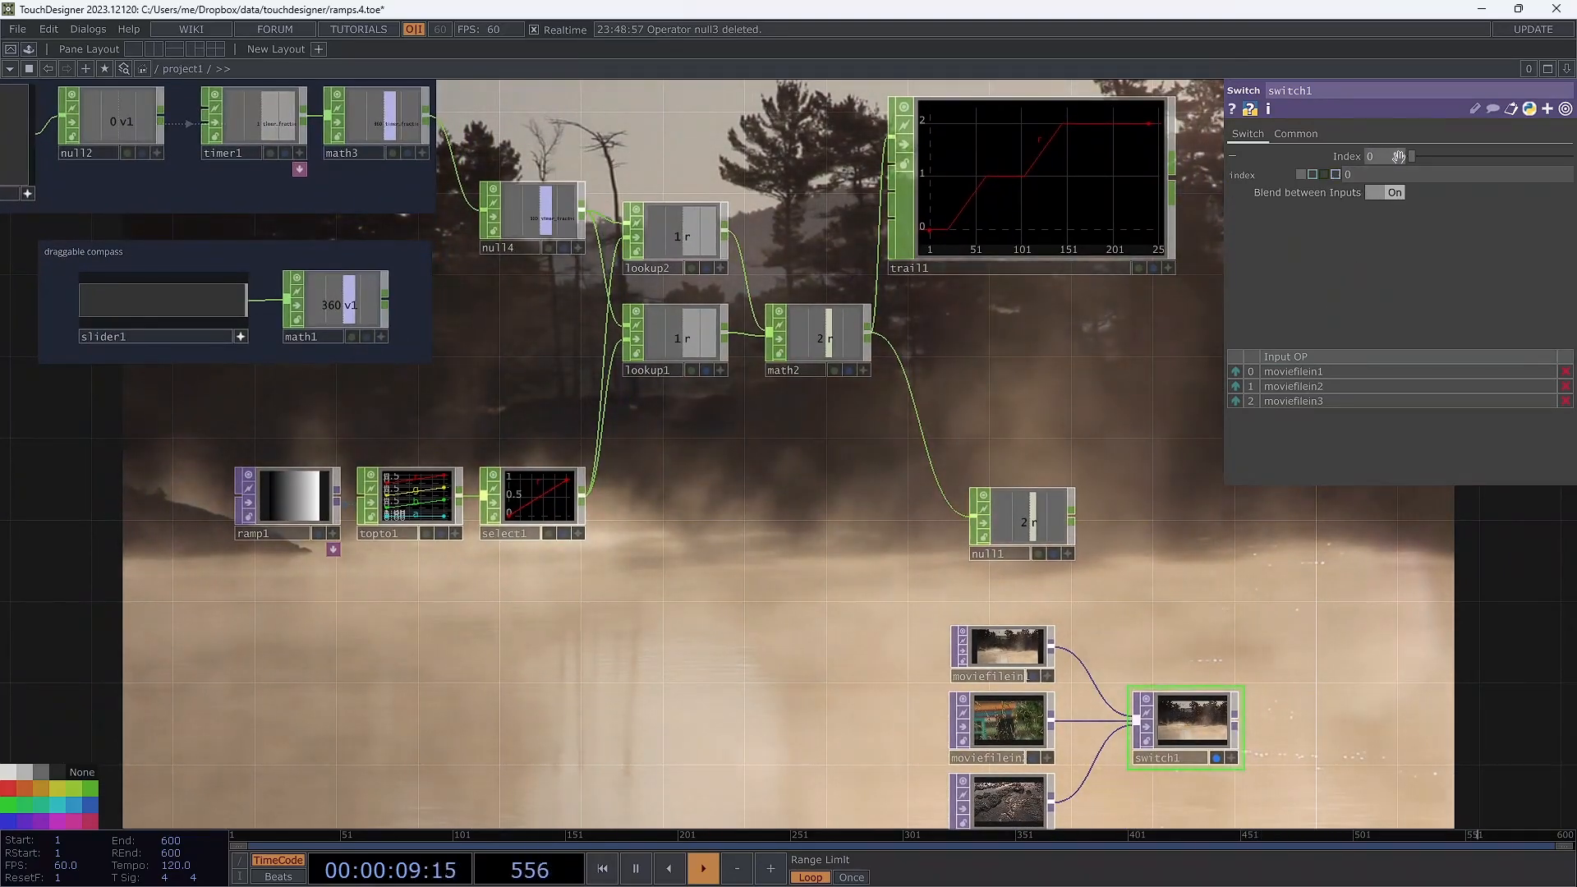
click(1067, 555)
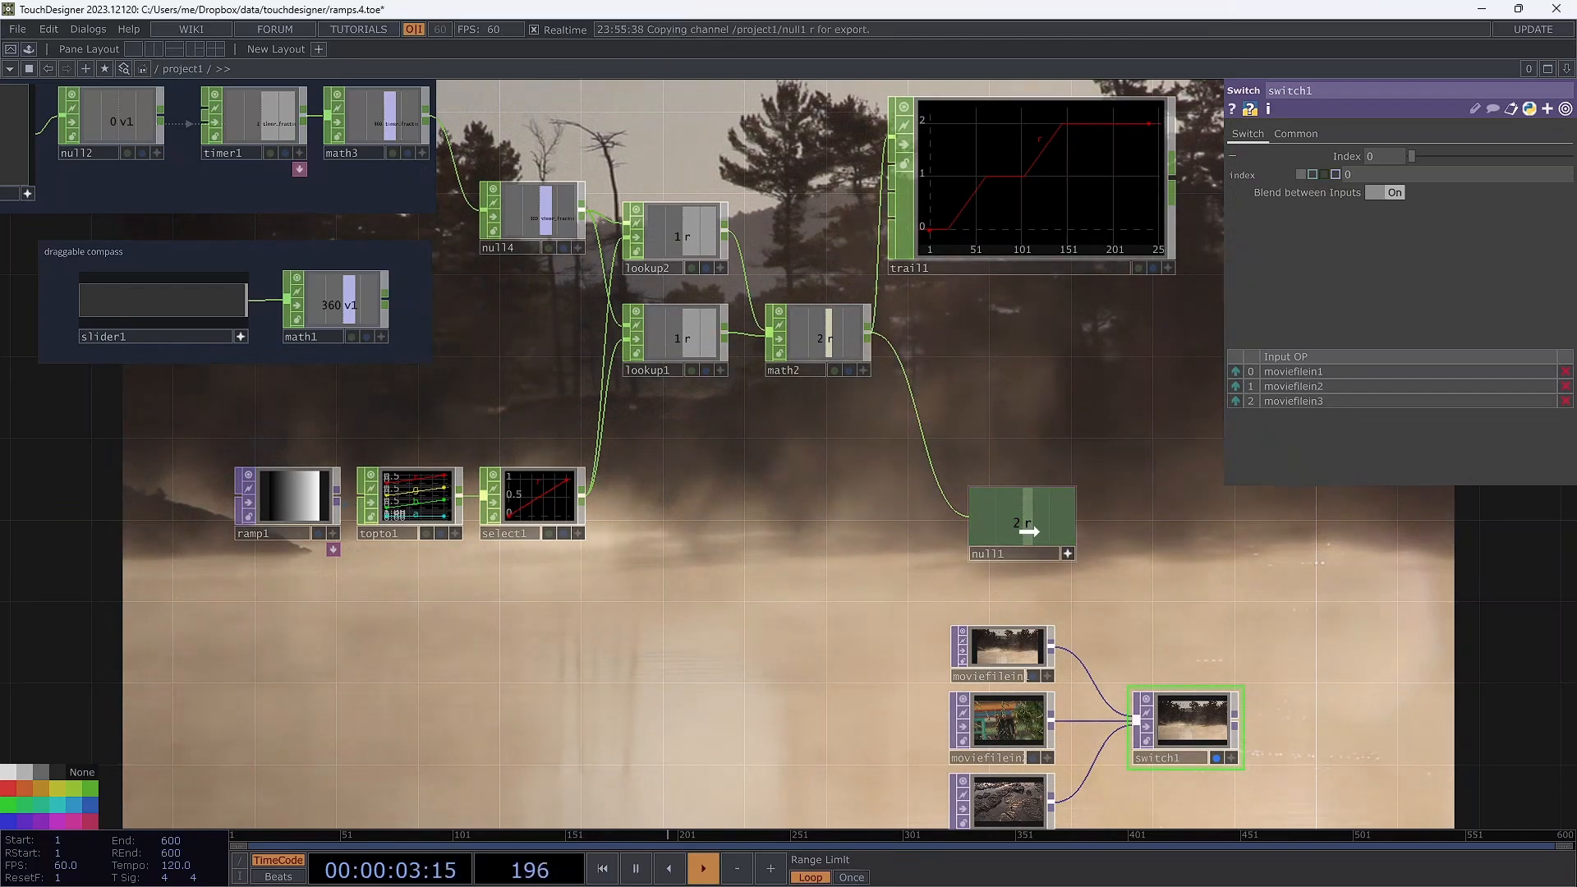
drag(1028, 526, 1358, 159)
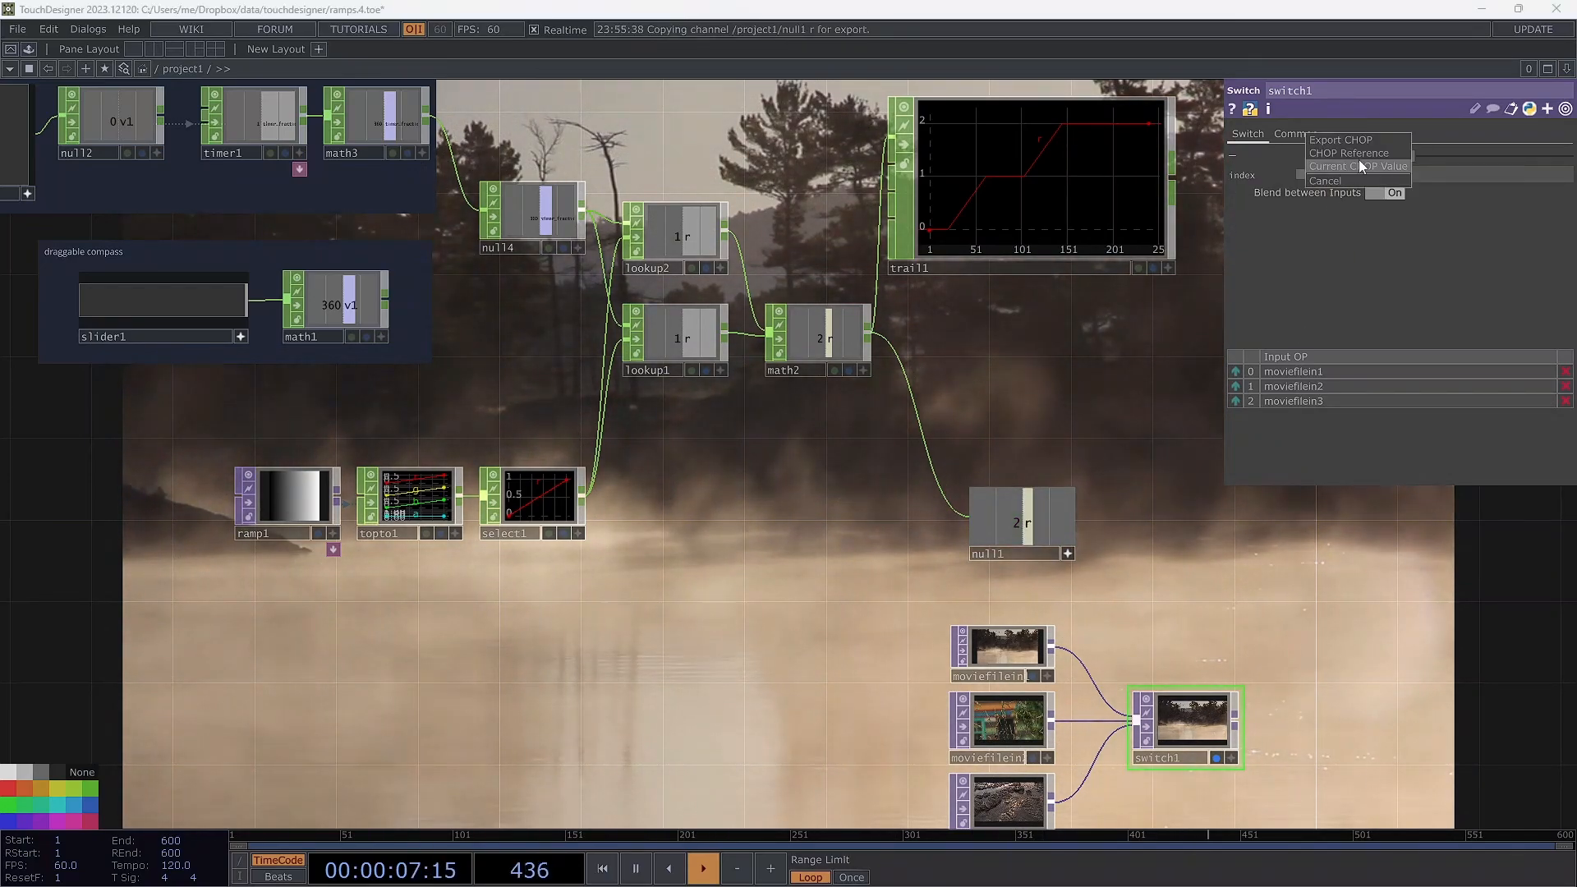
click(1352, 153)
Run the steady compass with GO twice to examine how the background images blend through switch1.
drag(998, 372, 1224, 444)
click(204, 212)
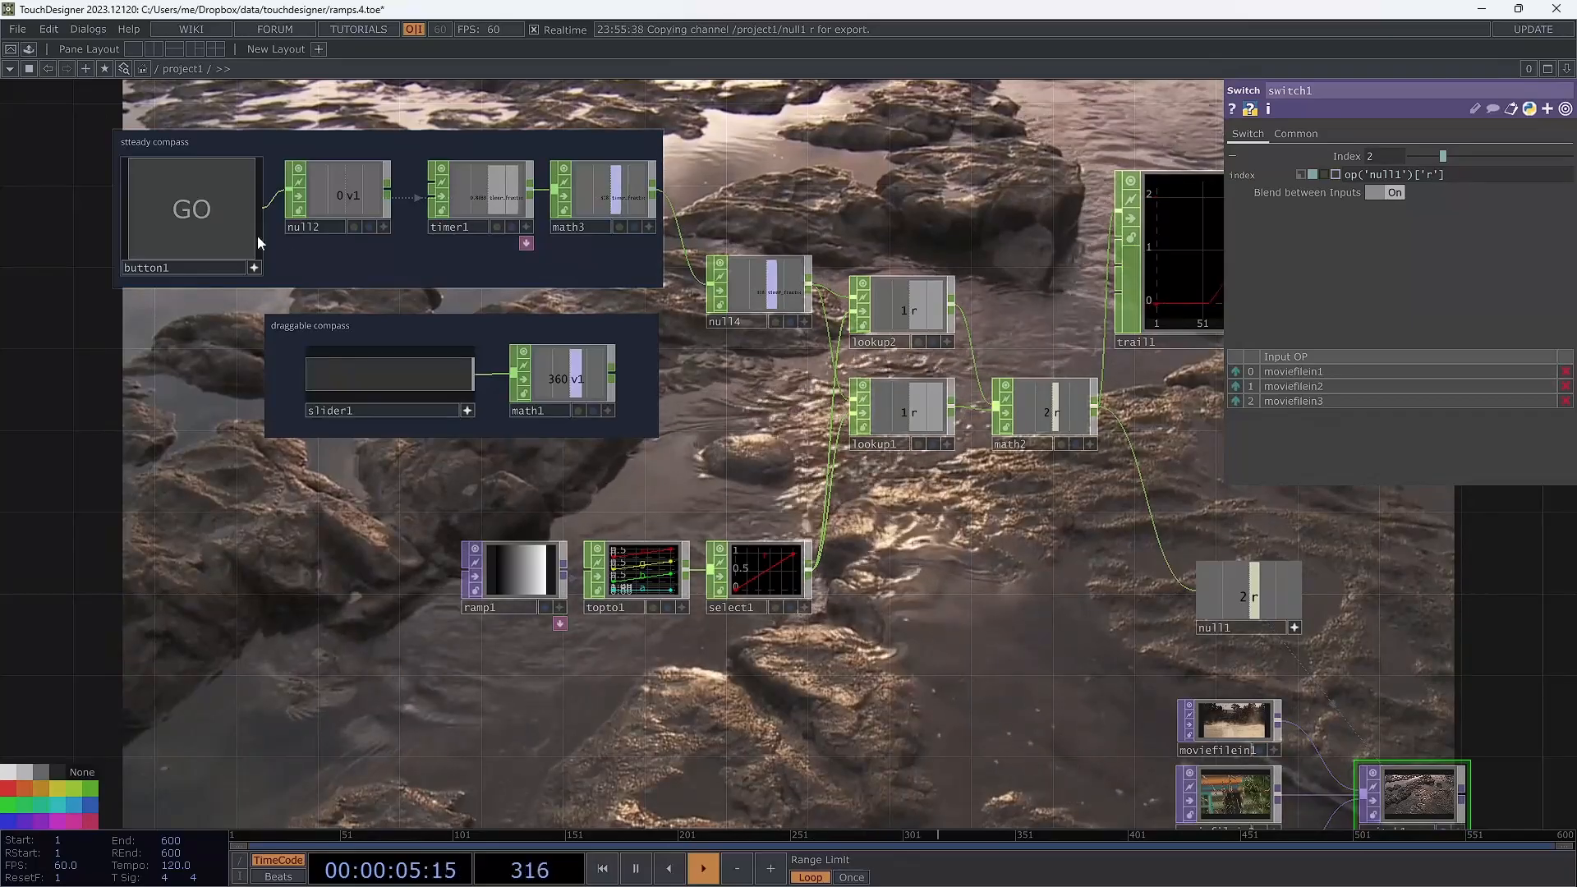
scroll(923, 215, down, 3)
drag(924, 212, 813, 253)
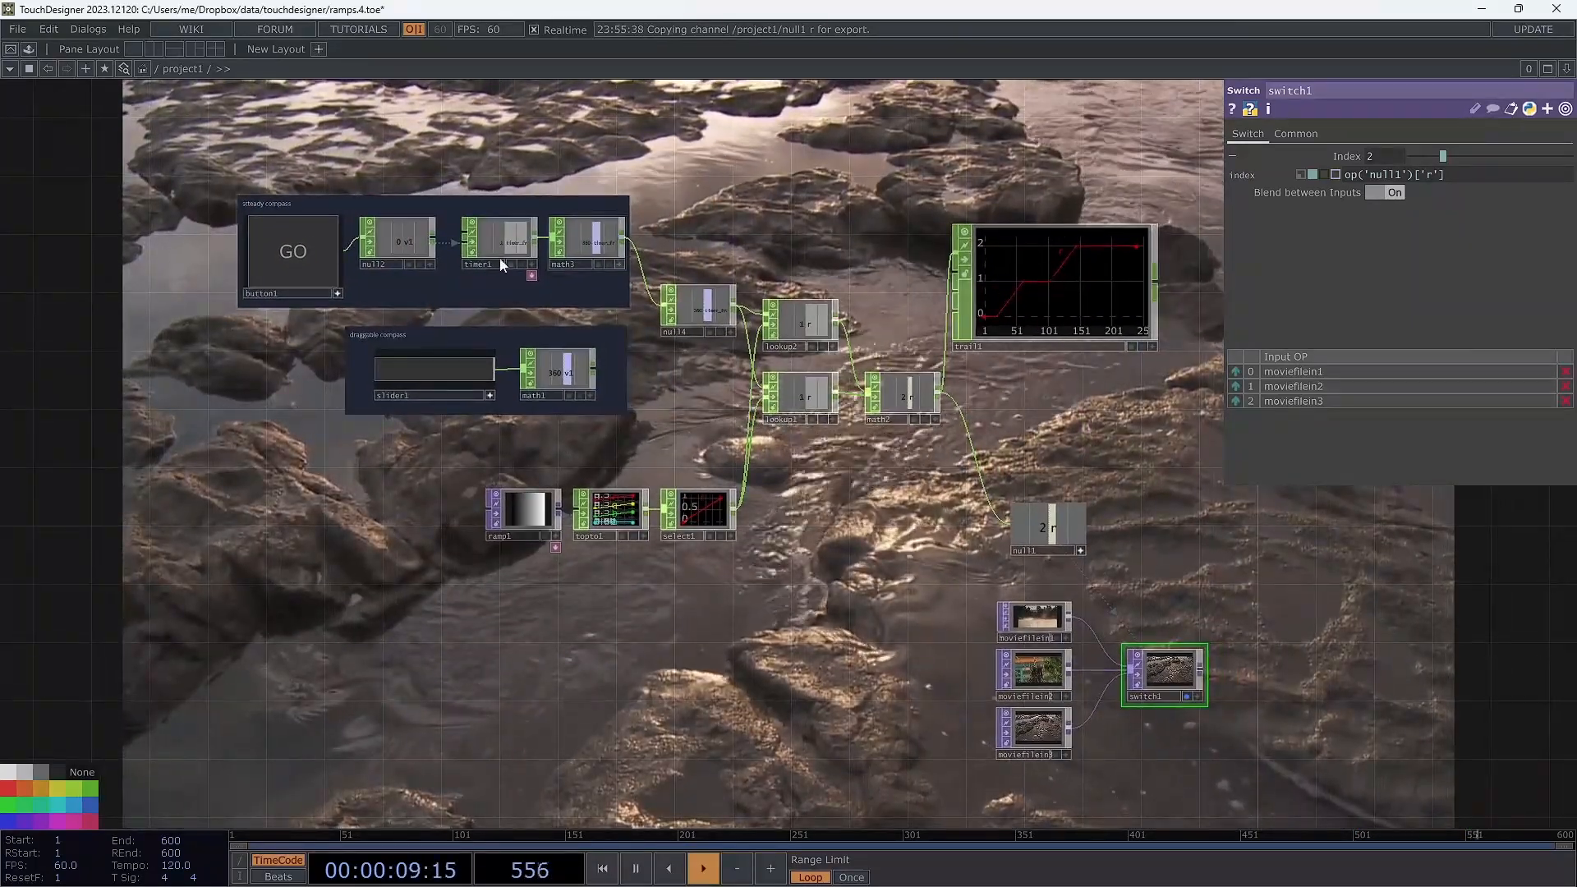
click(307, 259)
Connect math1 to null4, sweep slider1 to test the image switching, and start the GO timer.
drag(591, 370, 667, 309)
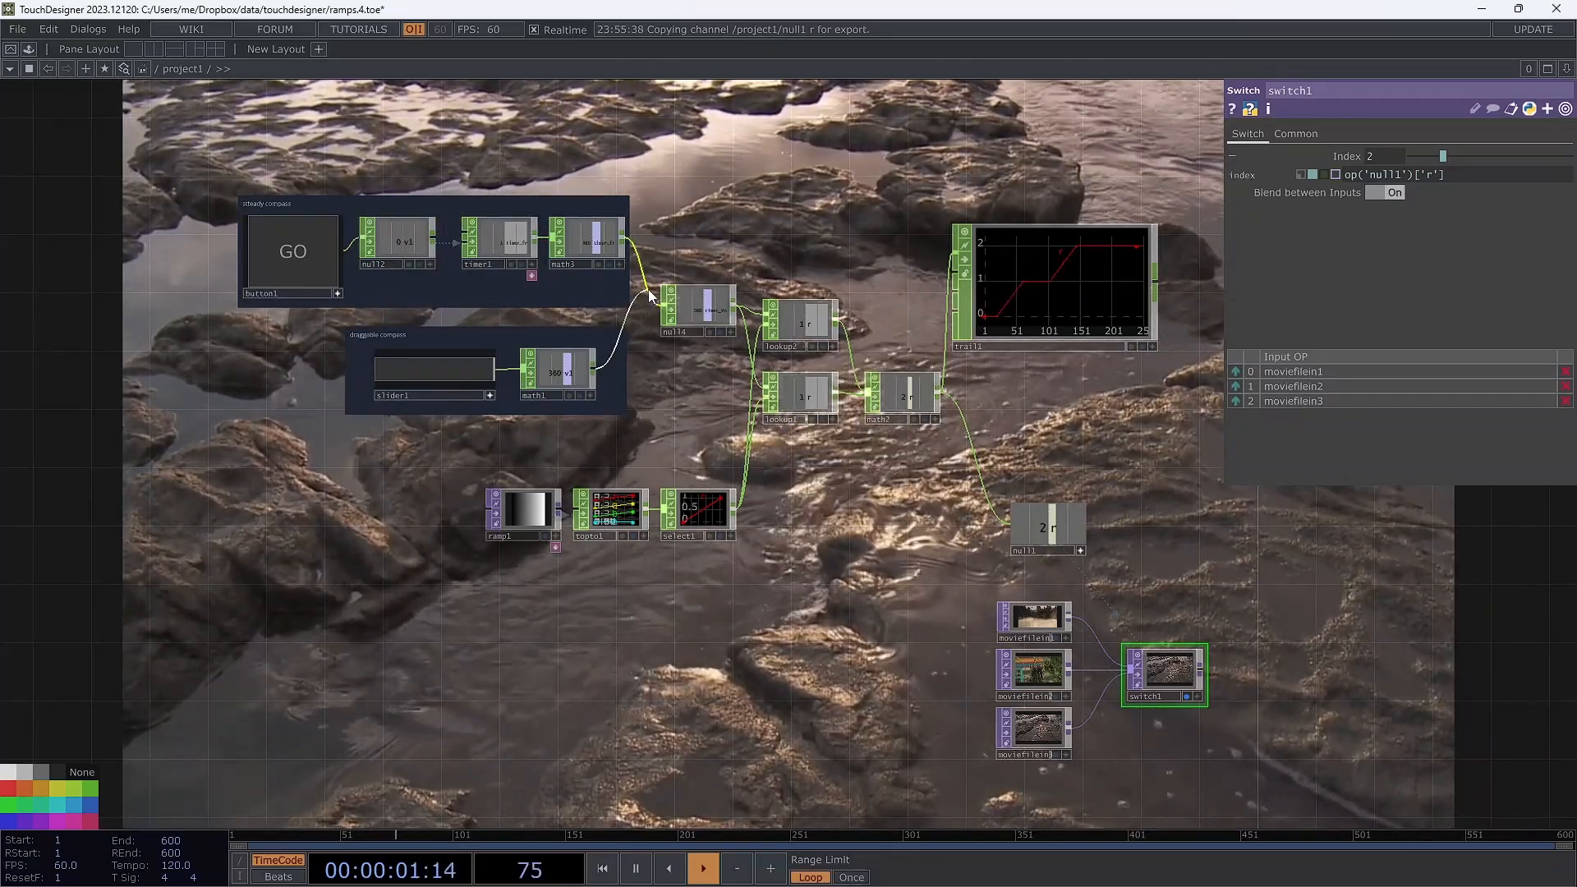
drag(440, 368, 492, 372)
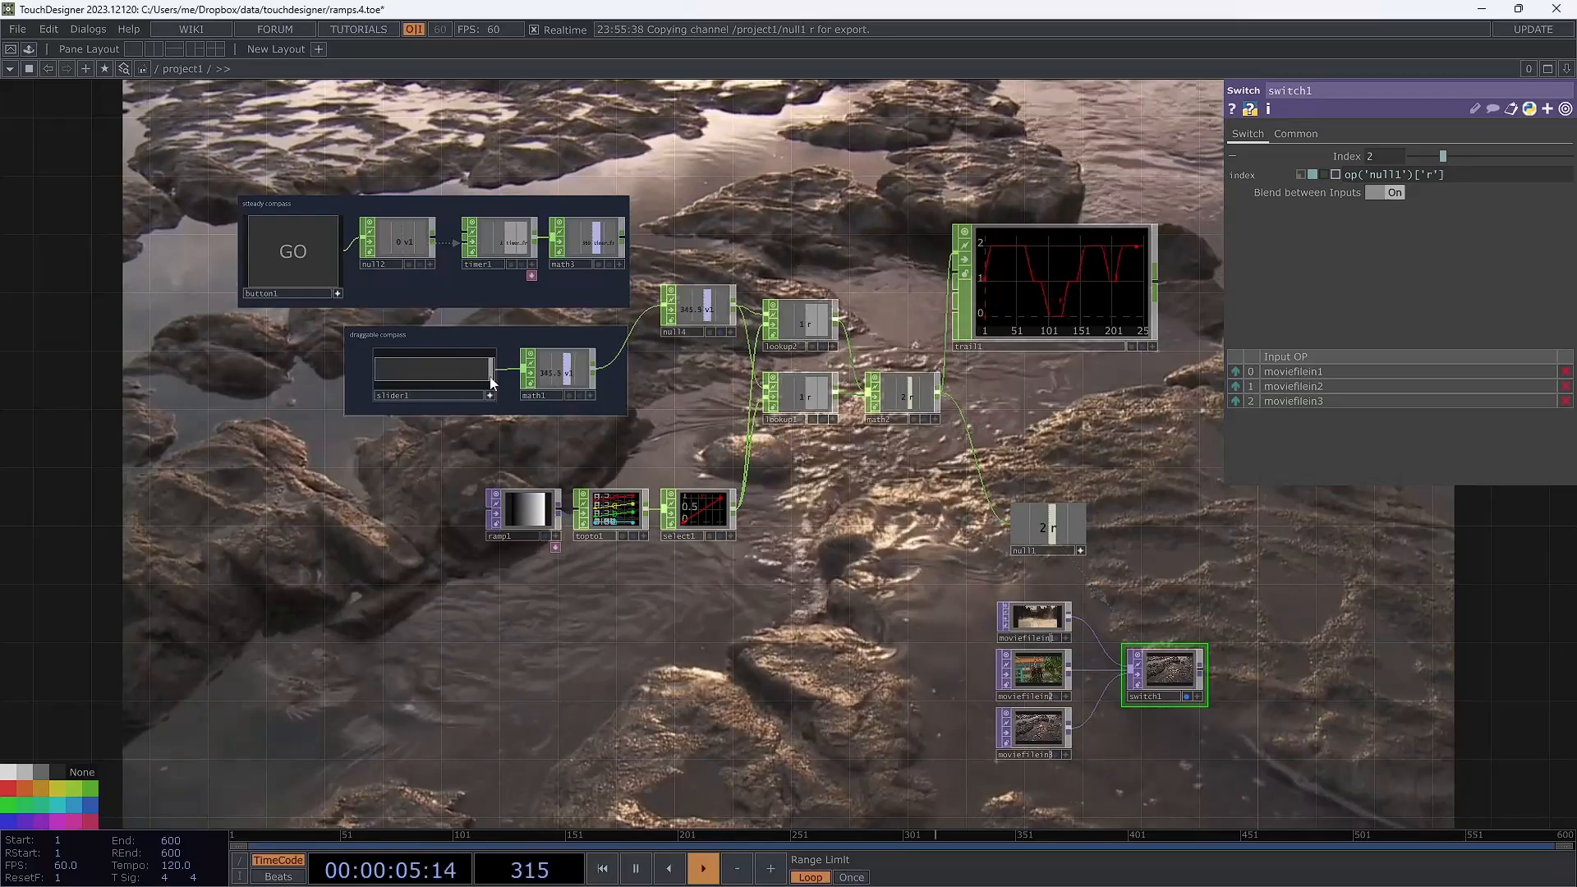
click(298, 252)
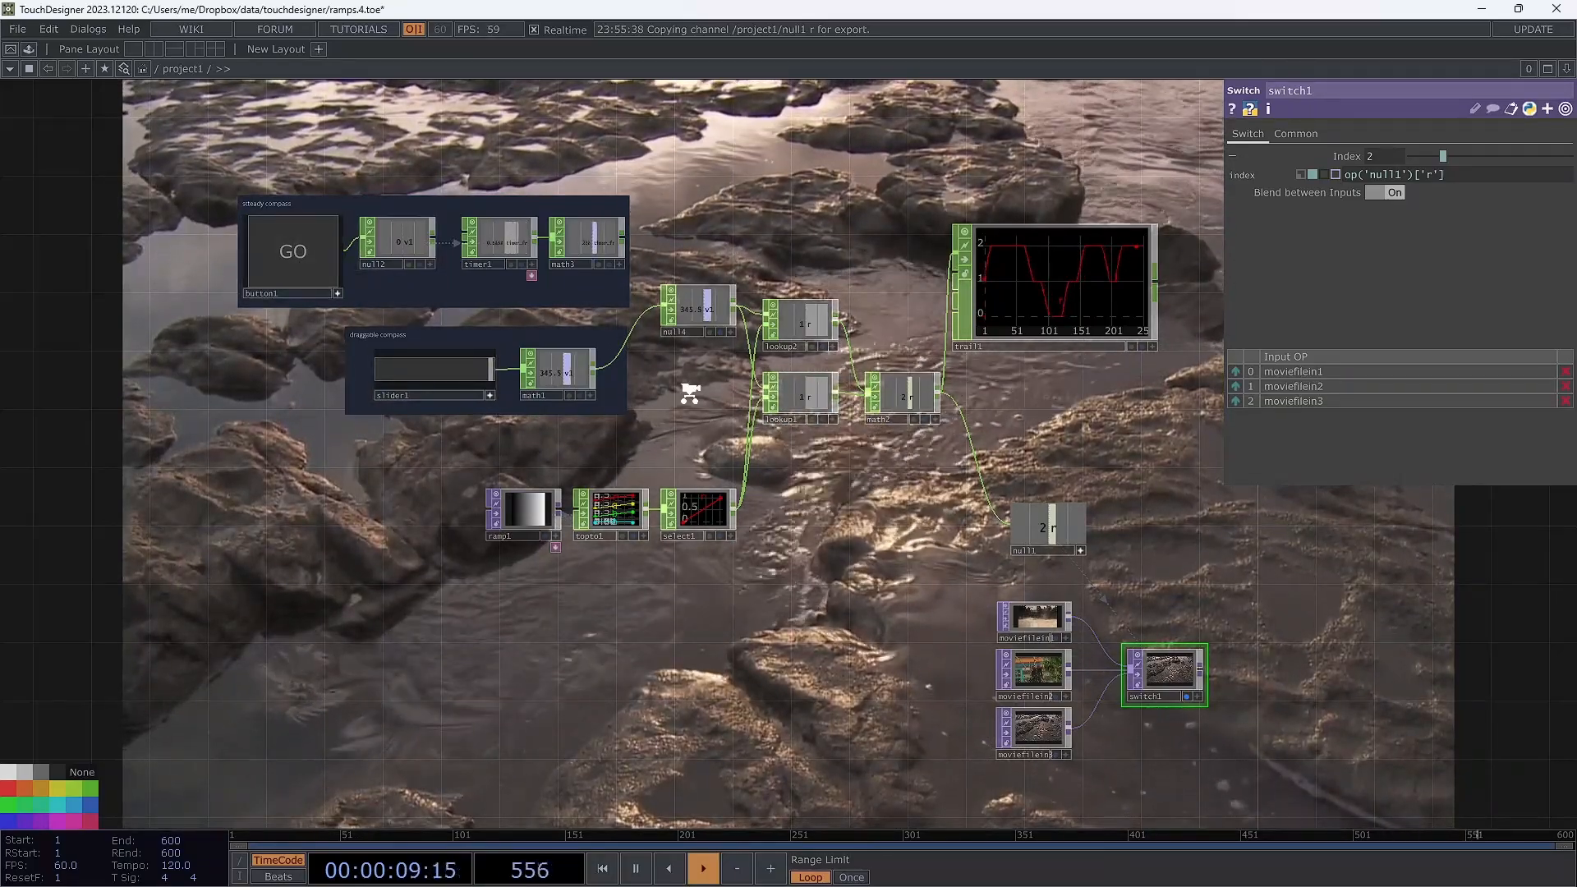
Examine lookup2's parameters, showing only the non-default ones before restoring the full list.
scroll(693, 396, up, 4)
drag(707, 411, 583, 419)
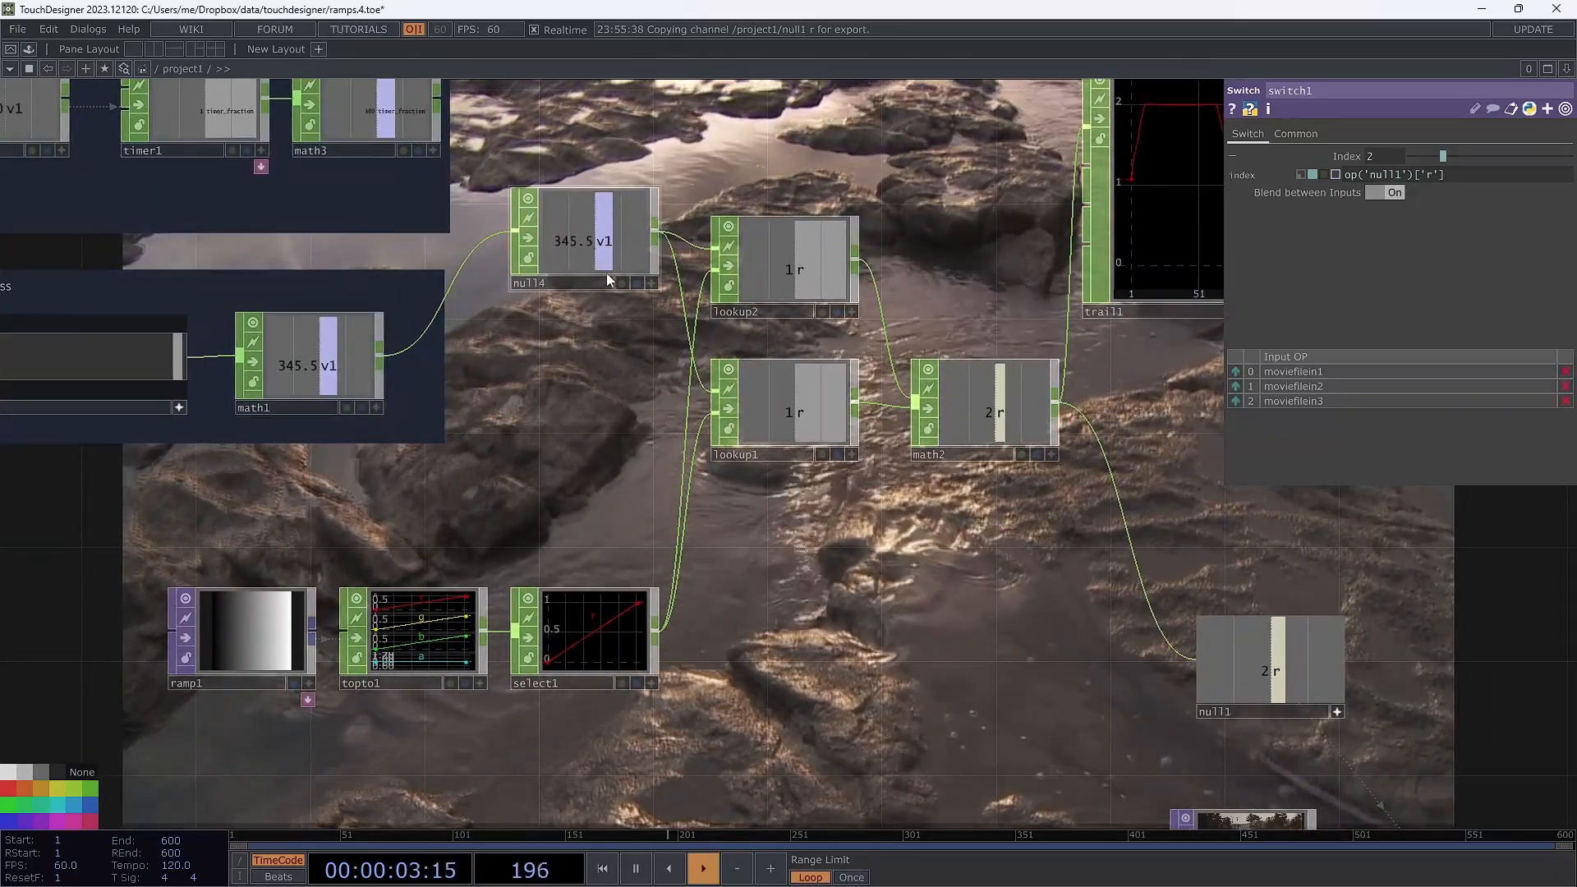
drag(623, 378, 554, 367)
scroll(559, 373, down, 3)
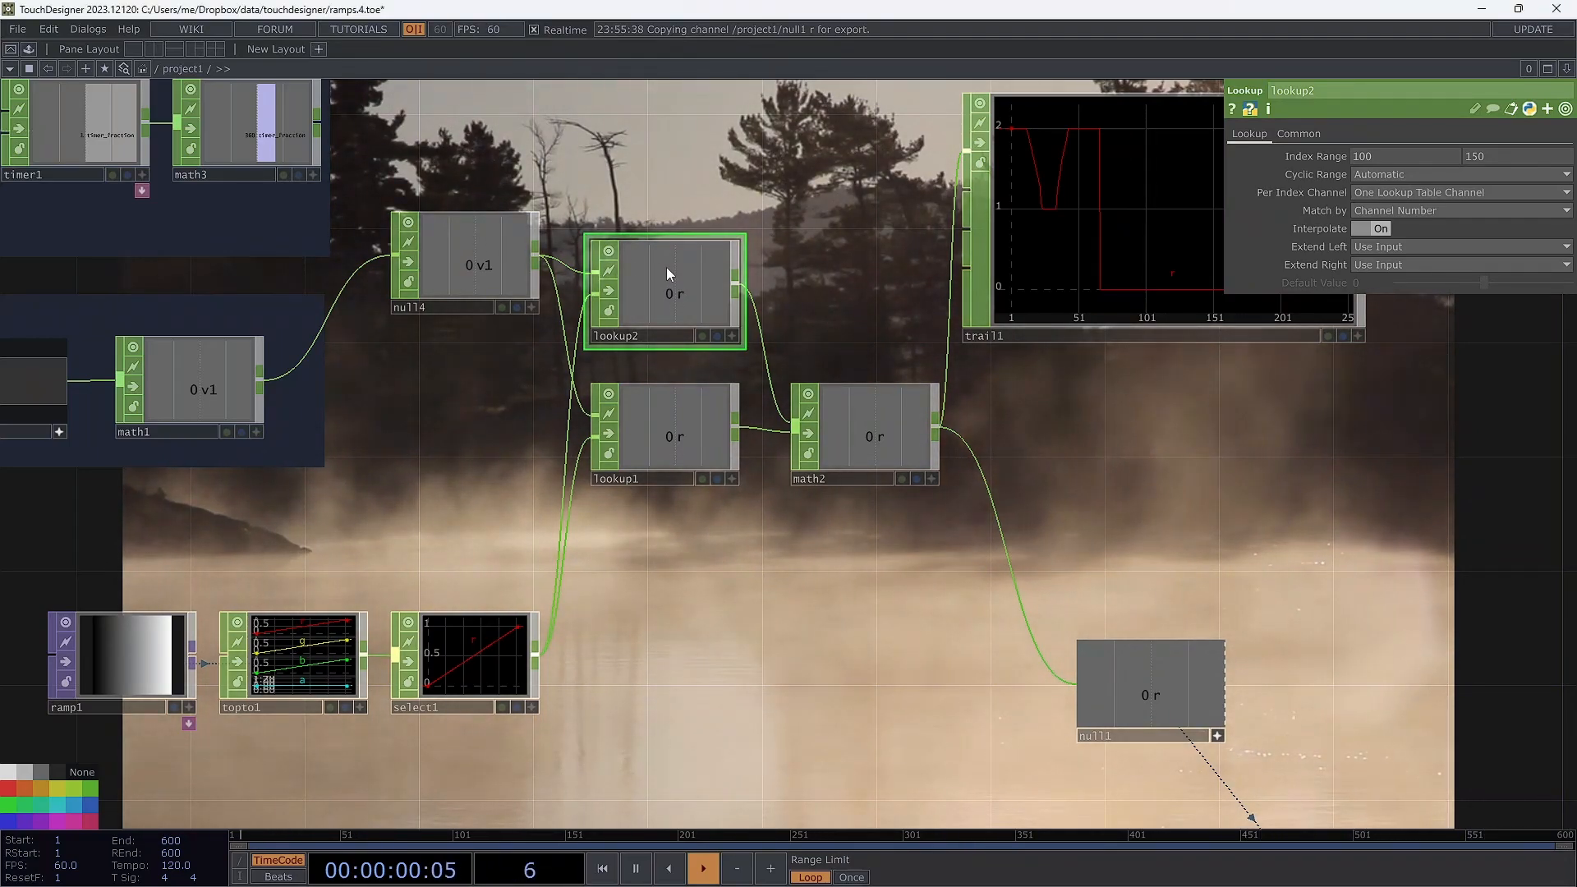
click(1564, 109)
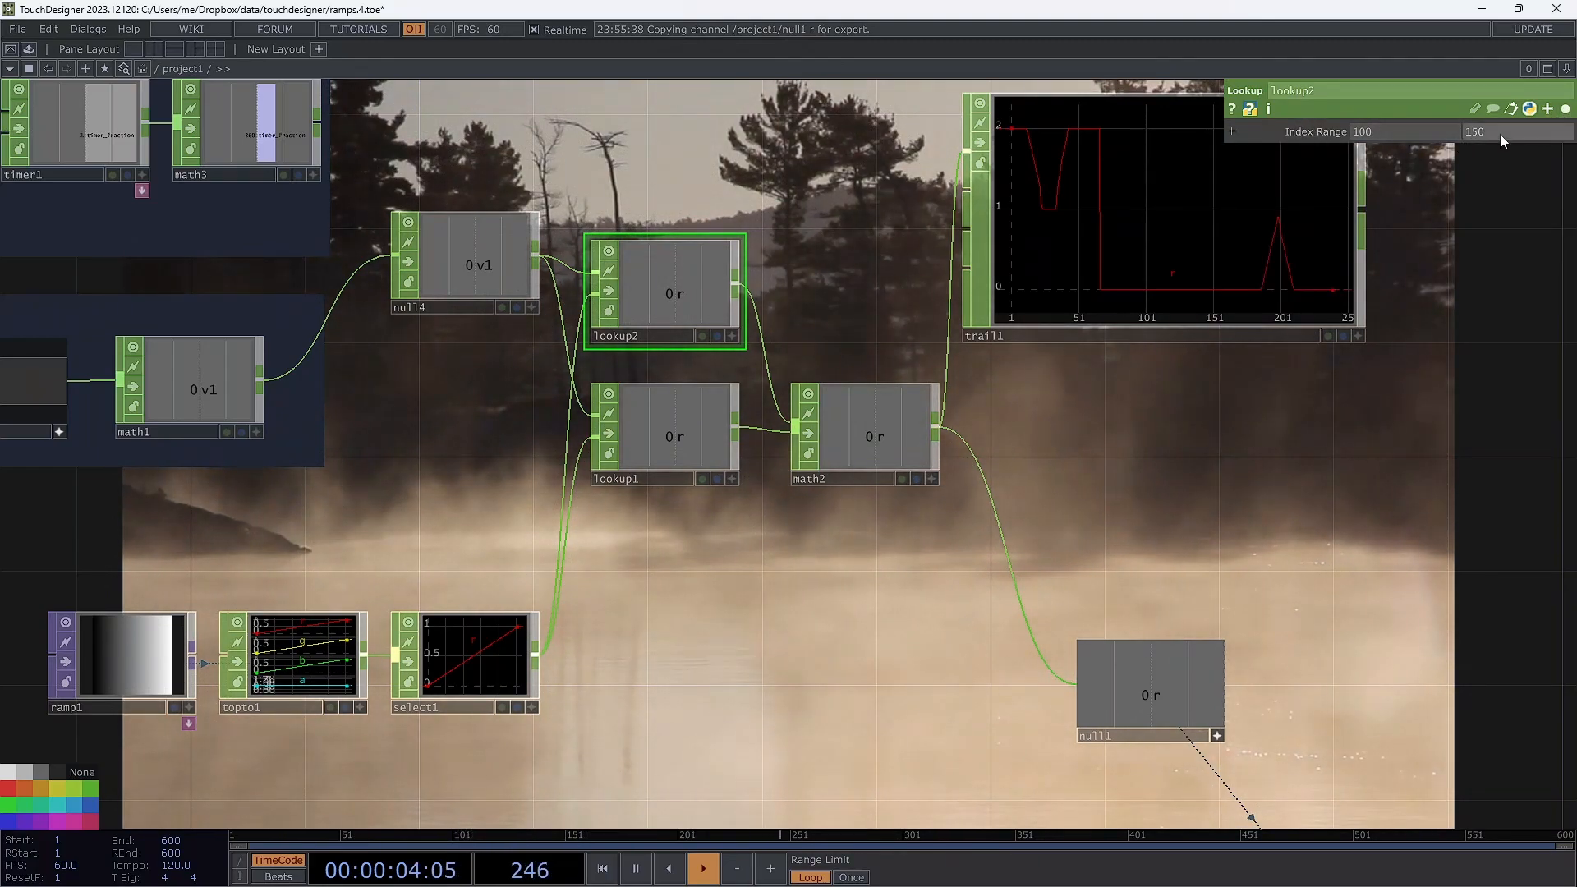
click(1565, 109)
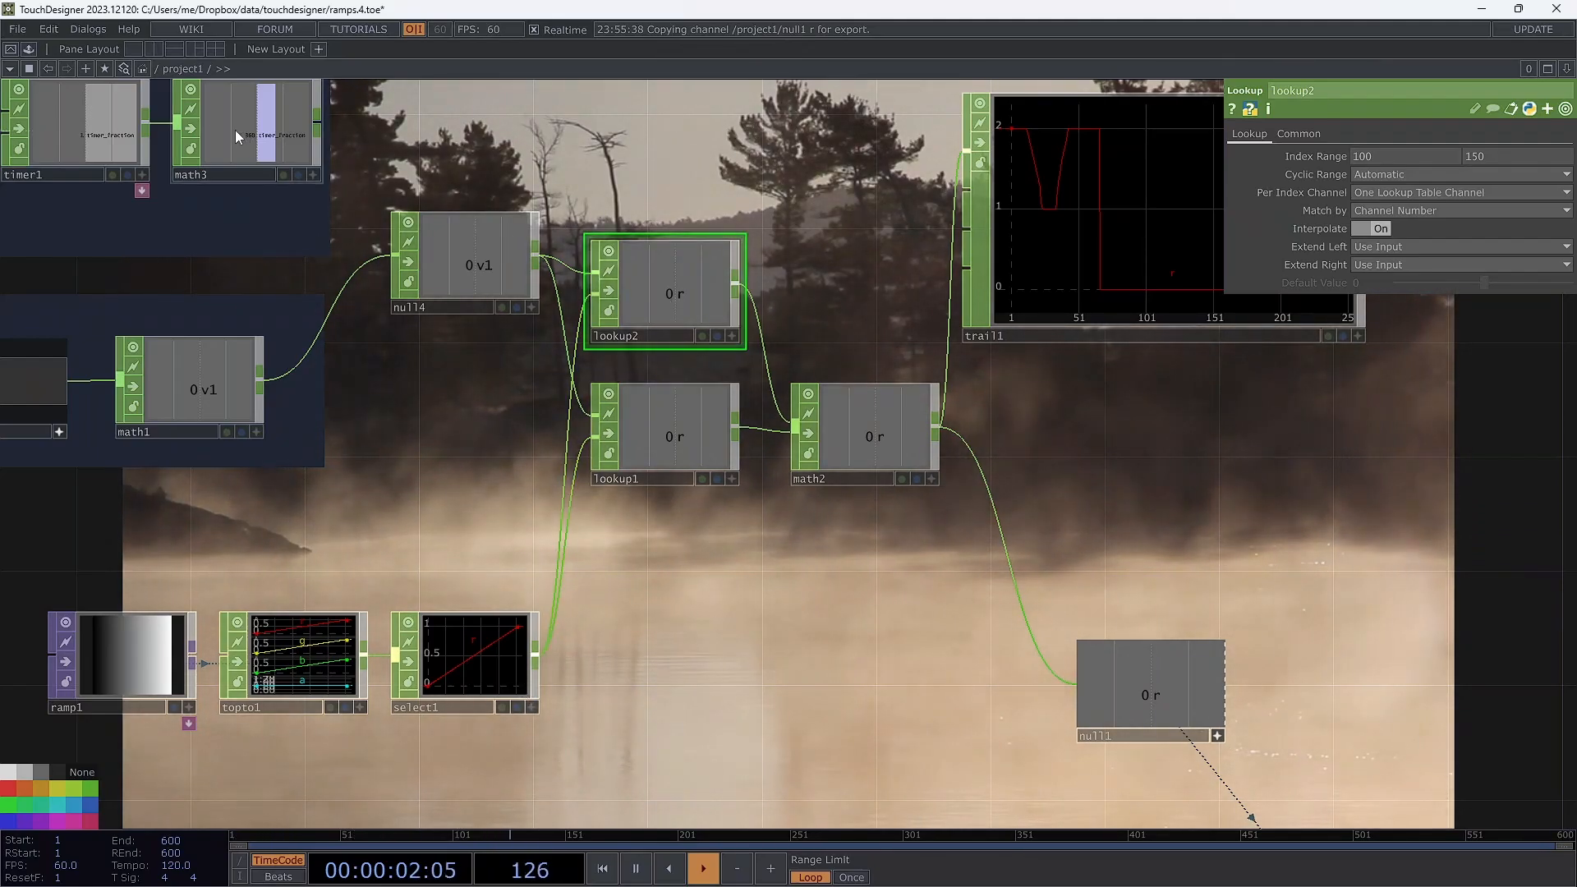
Reconnect math3 to null4 in place of math1 and run the steady compass to examine its curve in trail1.
drag(317, 125, 394, 255)
scroll(407, 353, down, 5)
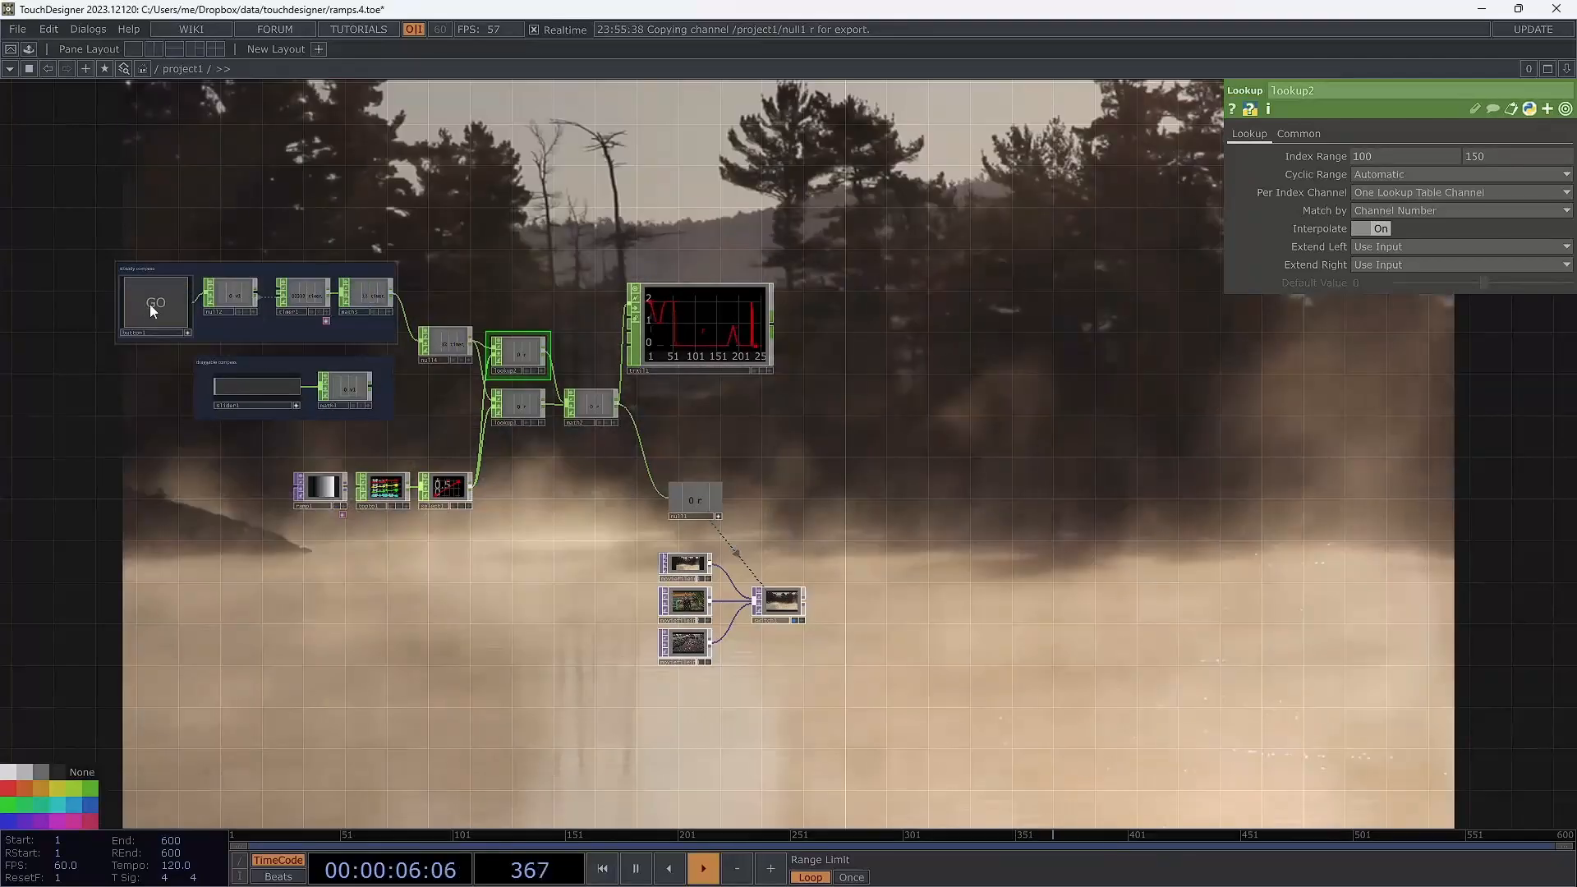
scroll(437, 293, up, 5)
scroll(487, 294, down, 1)
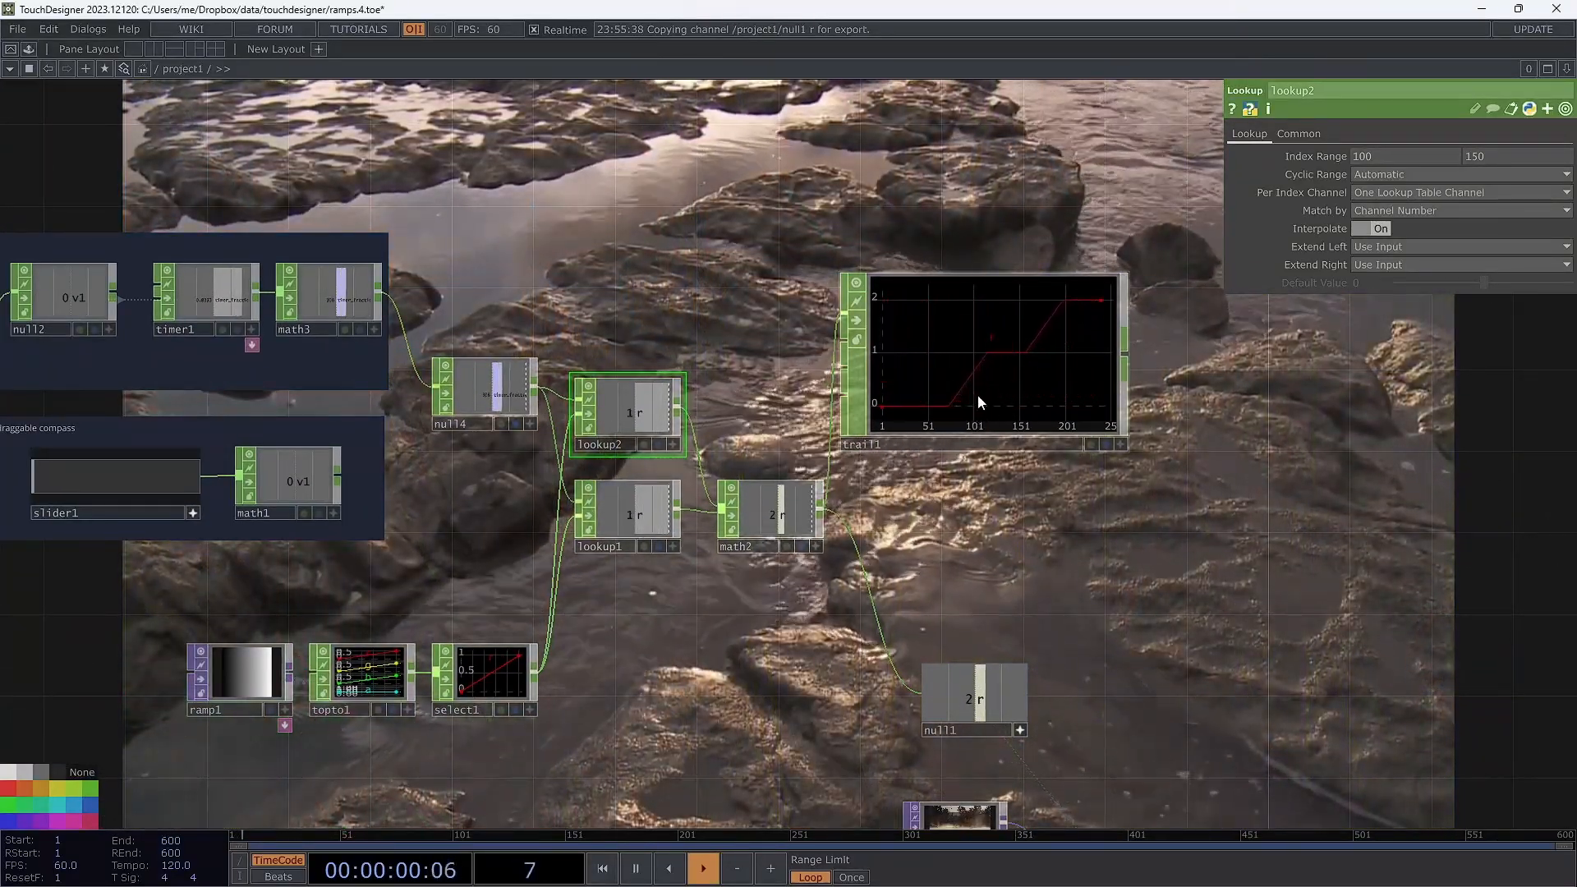
scroll(912, 382, up, 2)
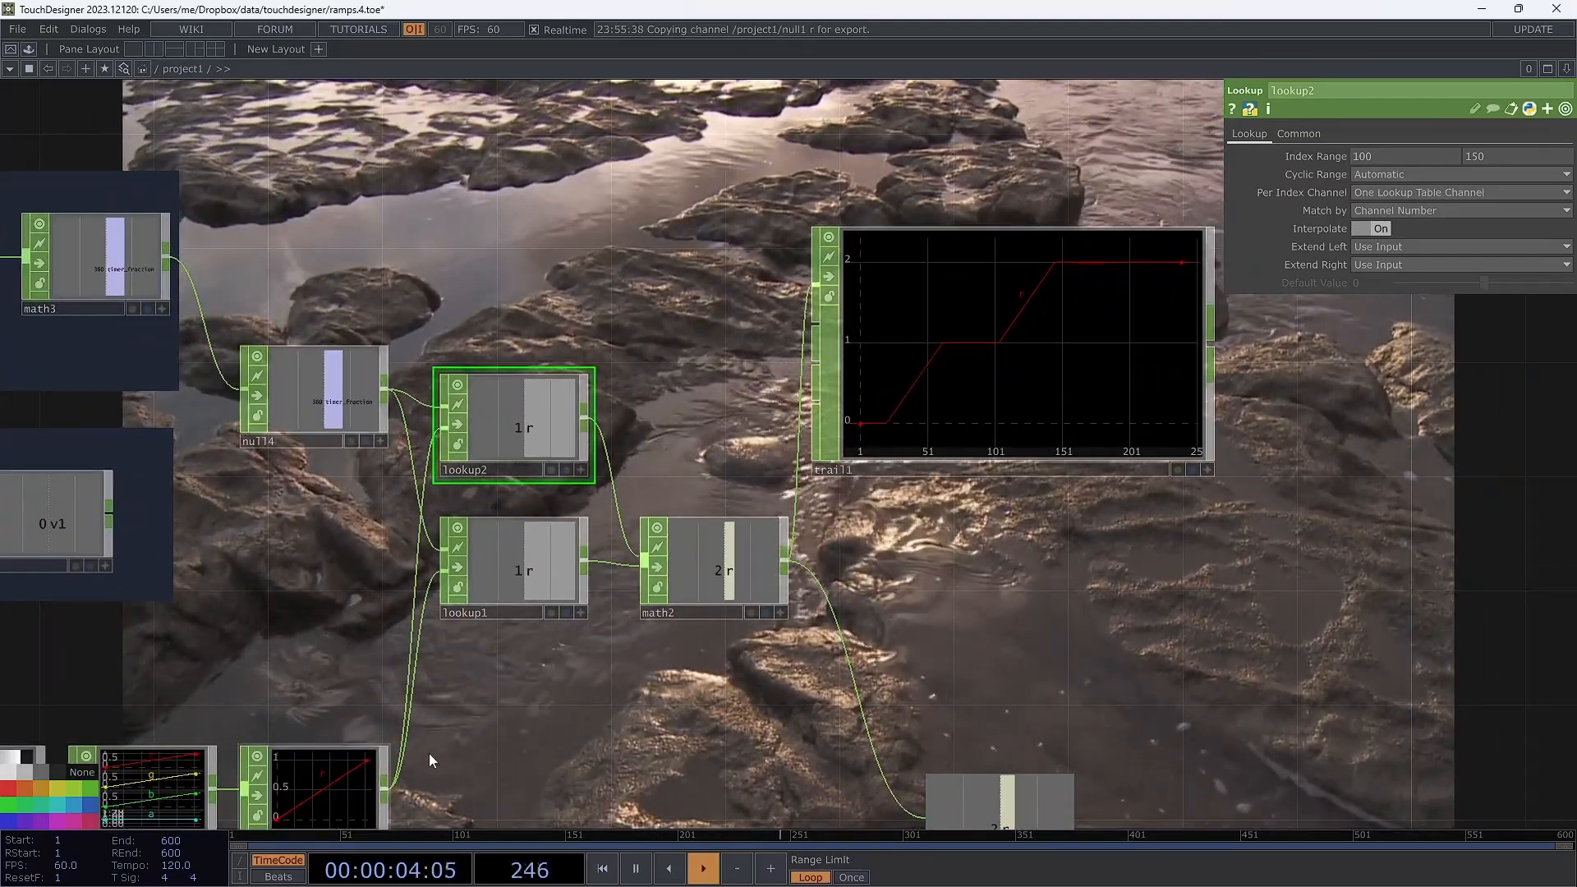
Examine the parameters of select1, ramp1, topto1 and lookup2 to trace how the ramp drives the lookups.
drag(562, 699, 672, 638)
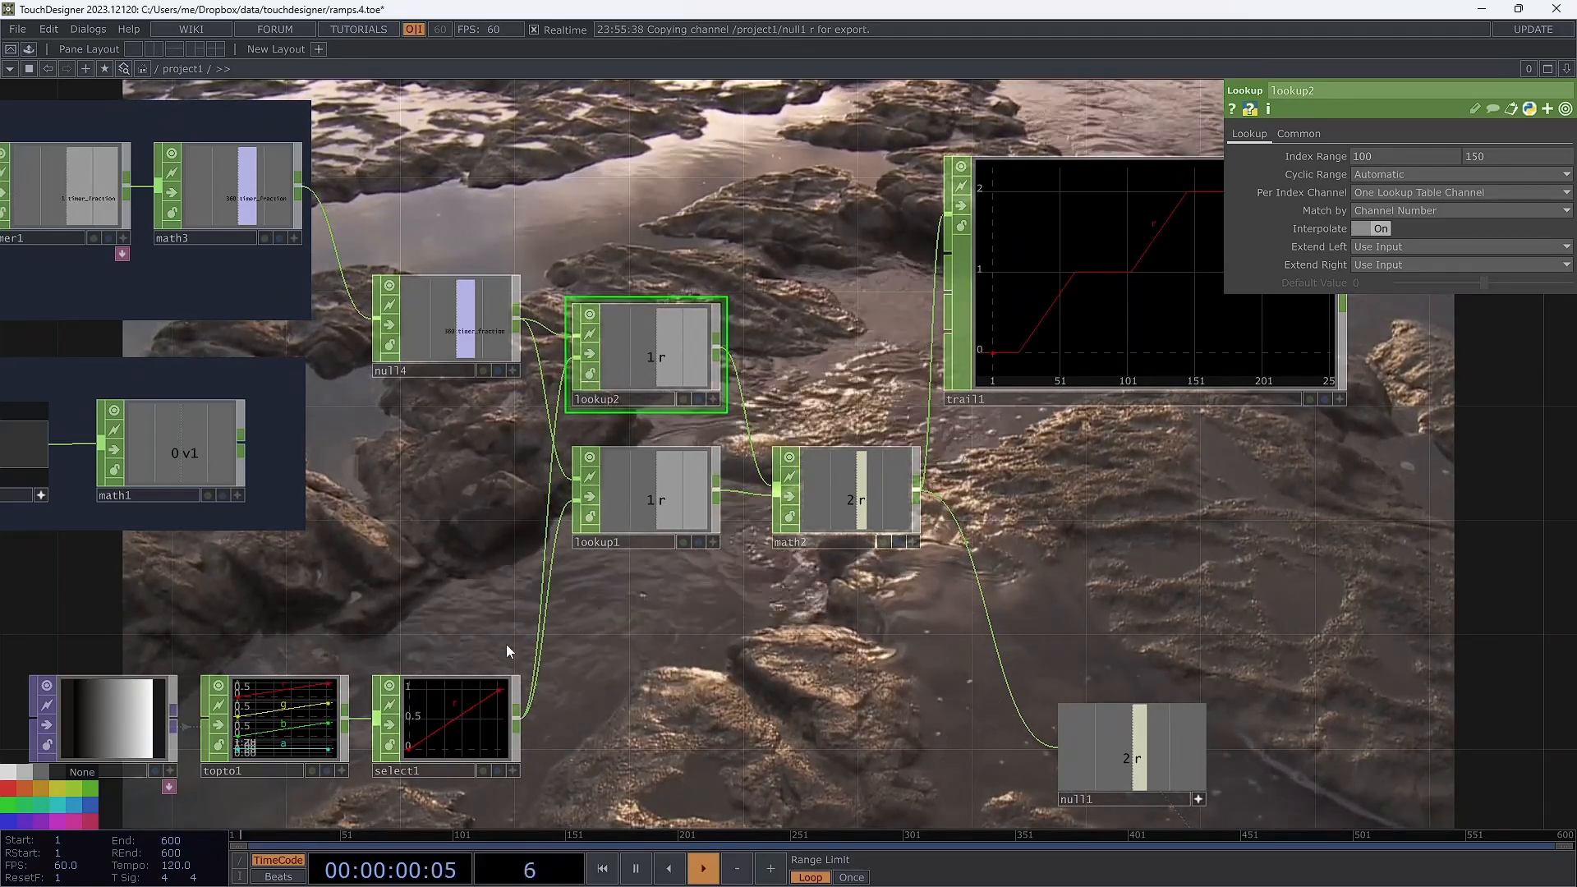
click(458, 726)
drag(585, 706, 683, 623)
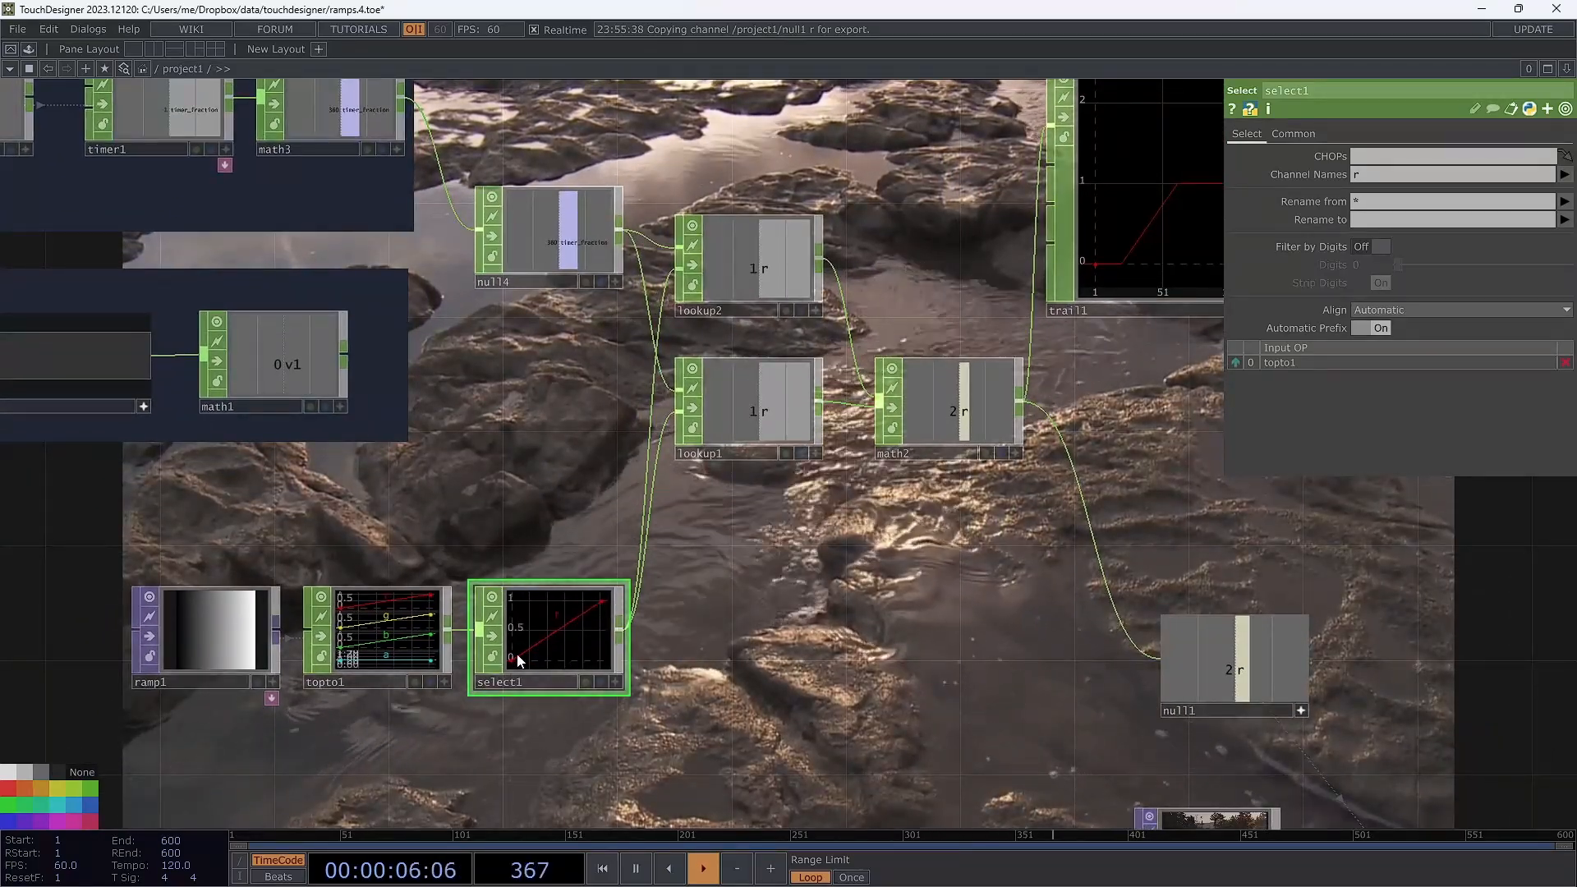
click(228, 632)
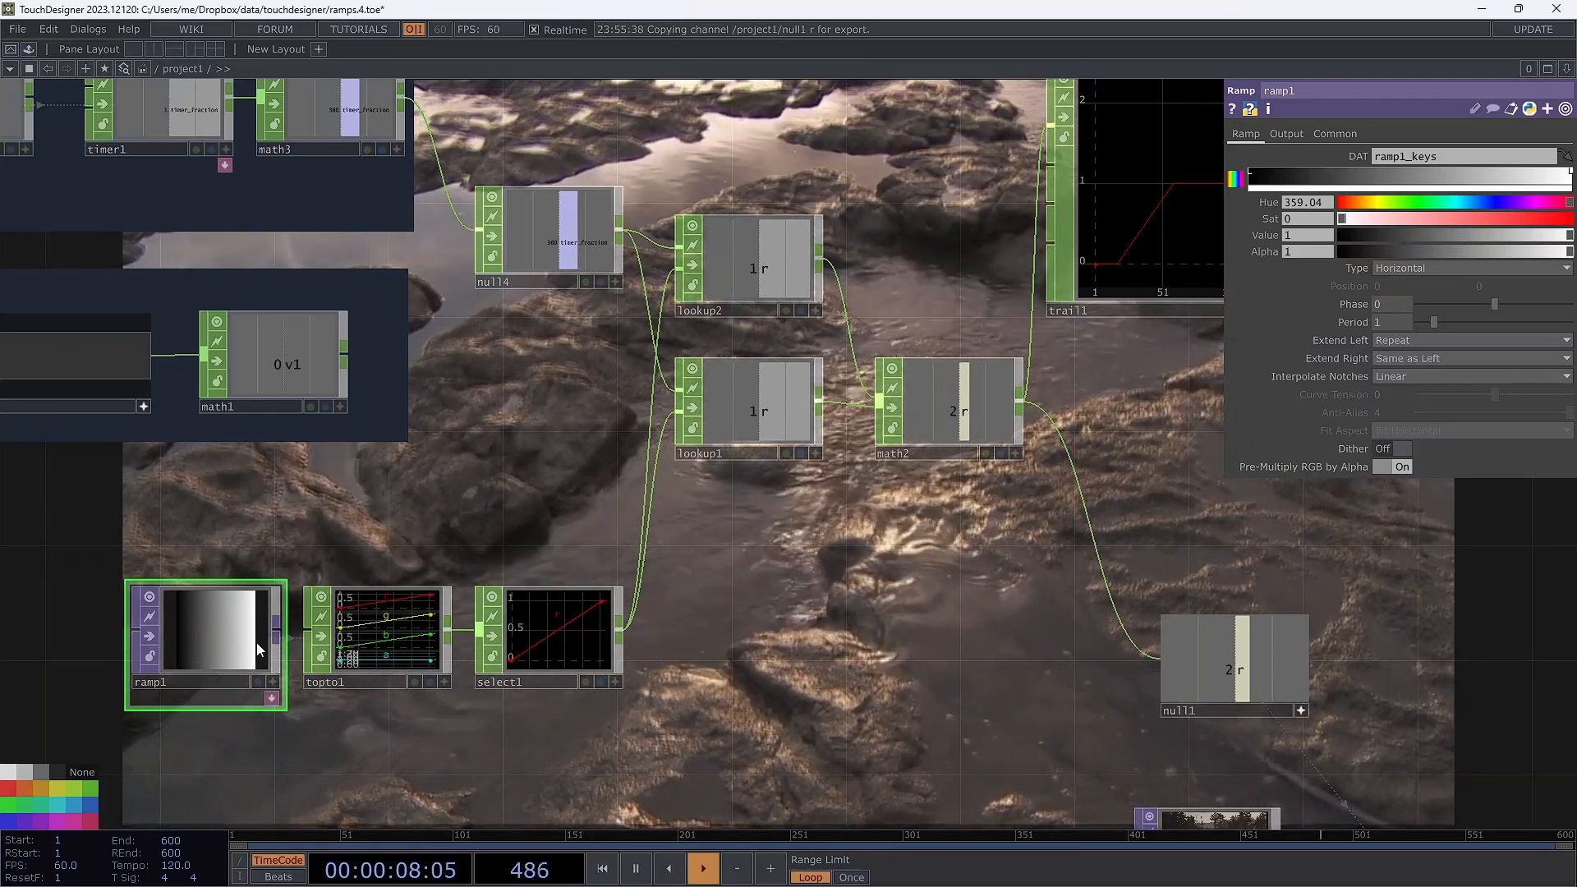
click(366, 628)
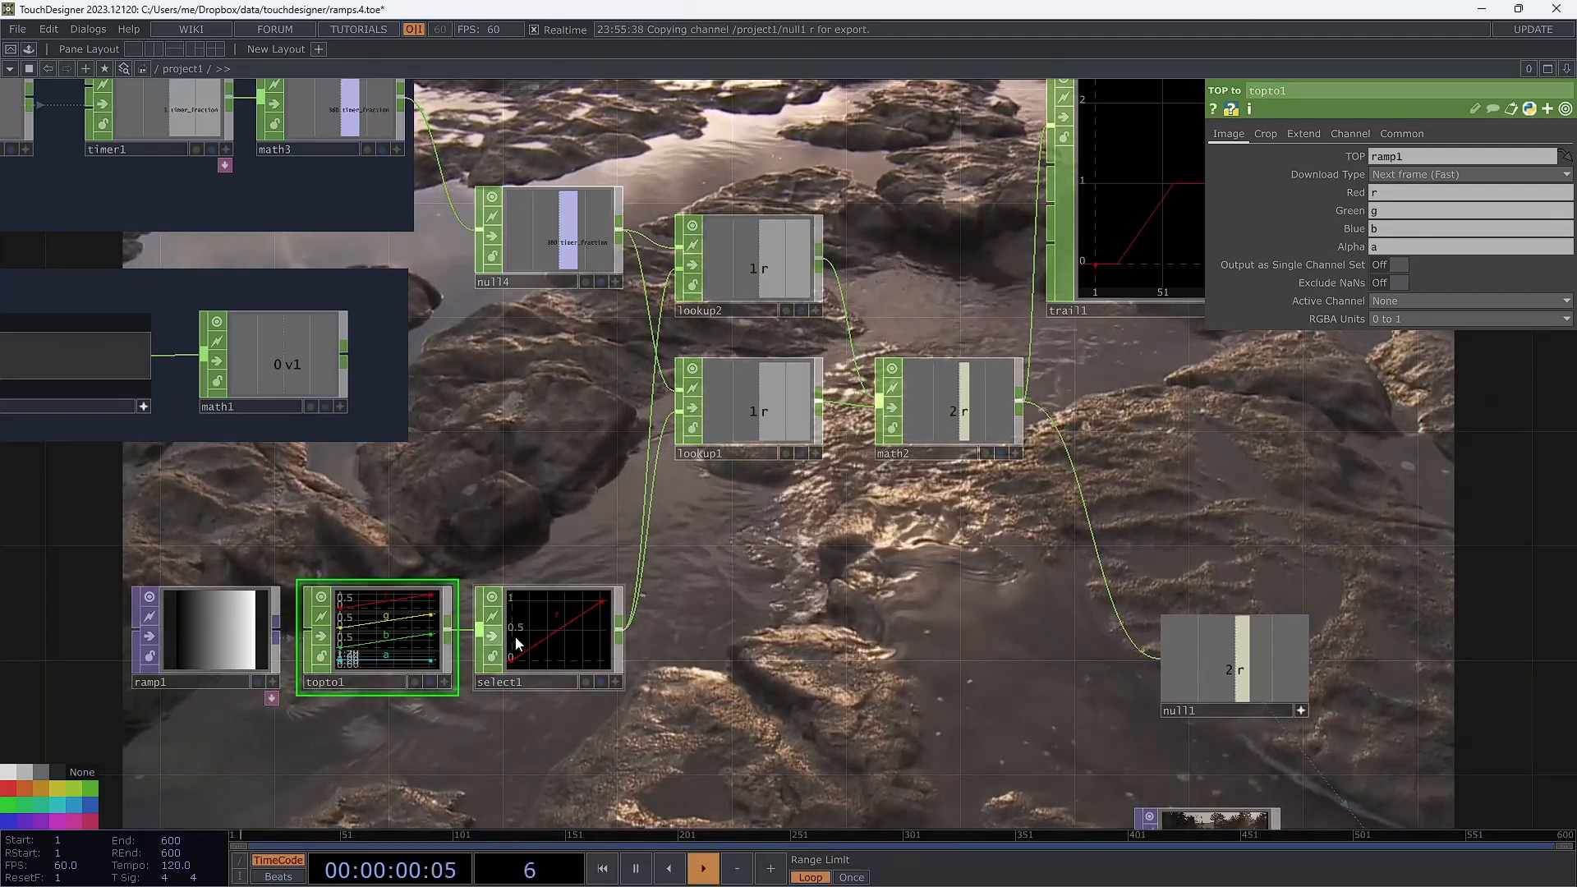
click(541, 629)
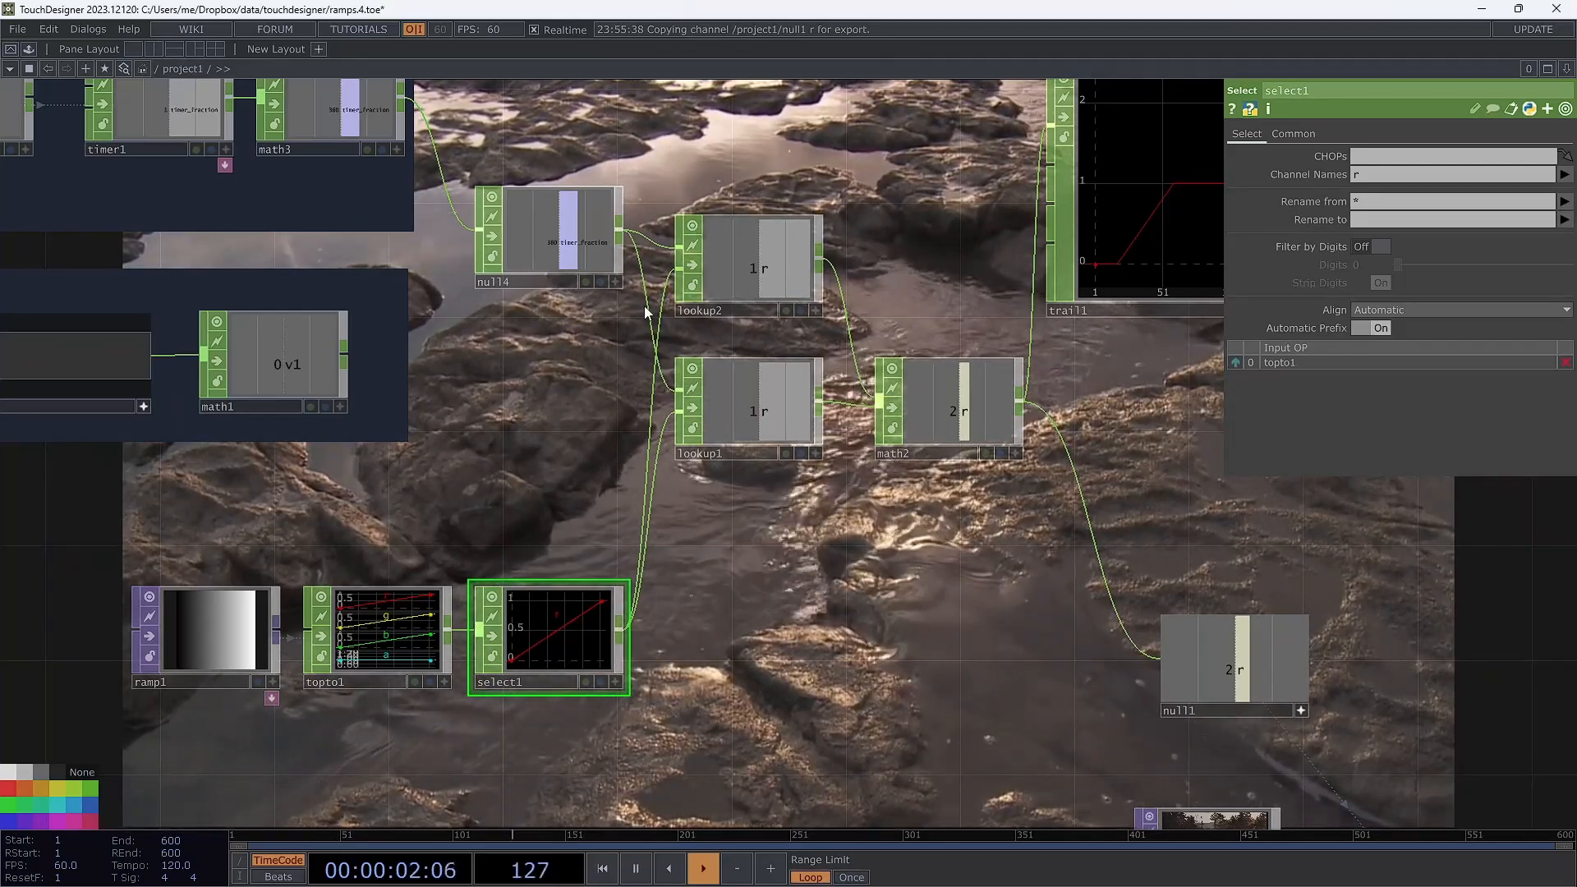
click(767, 251)
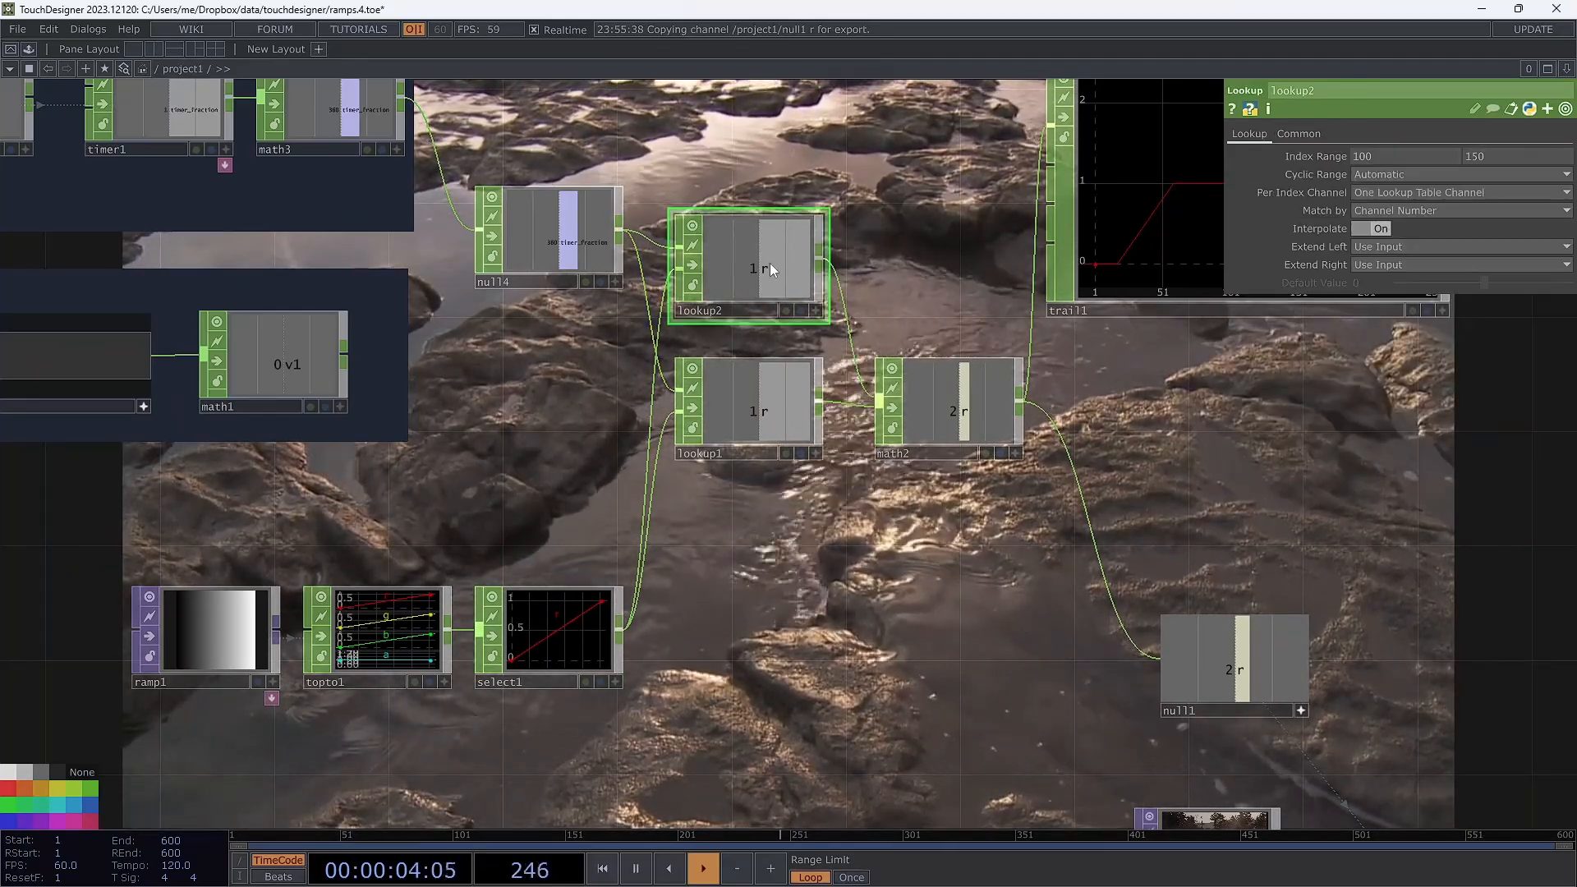
scroll(386, 280, down, 4)
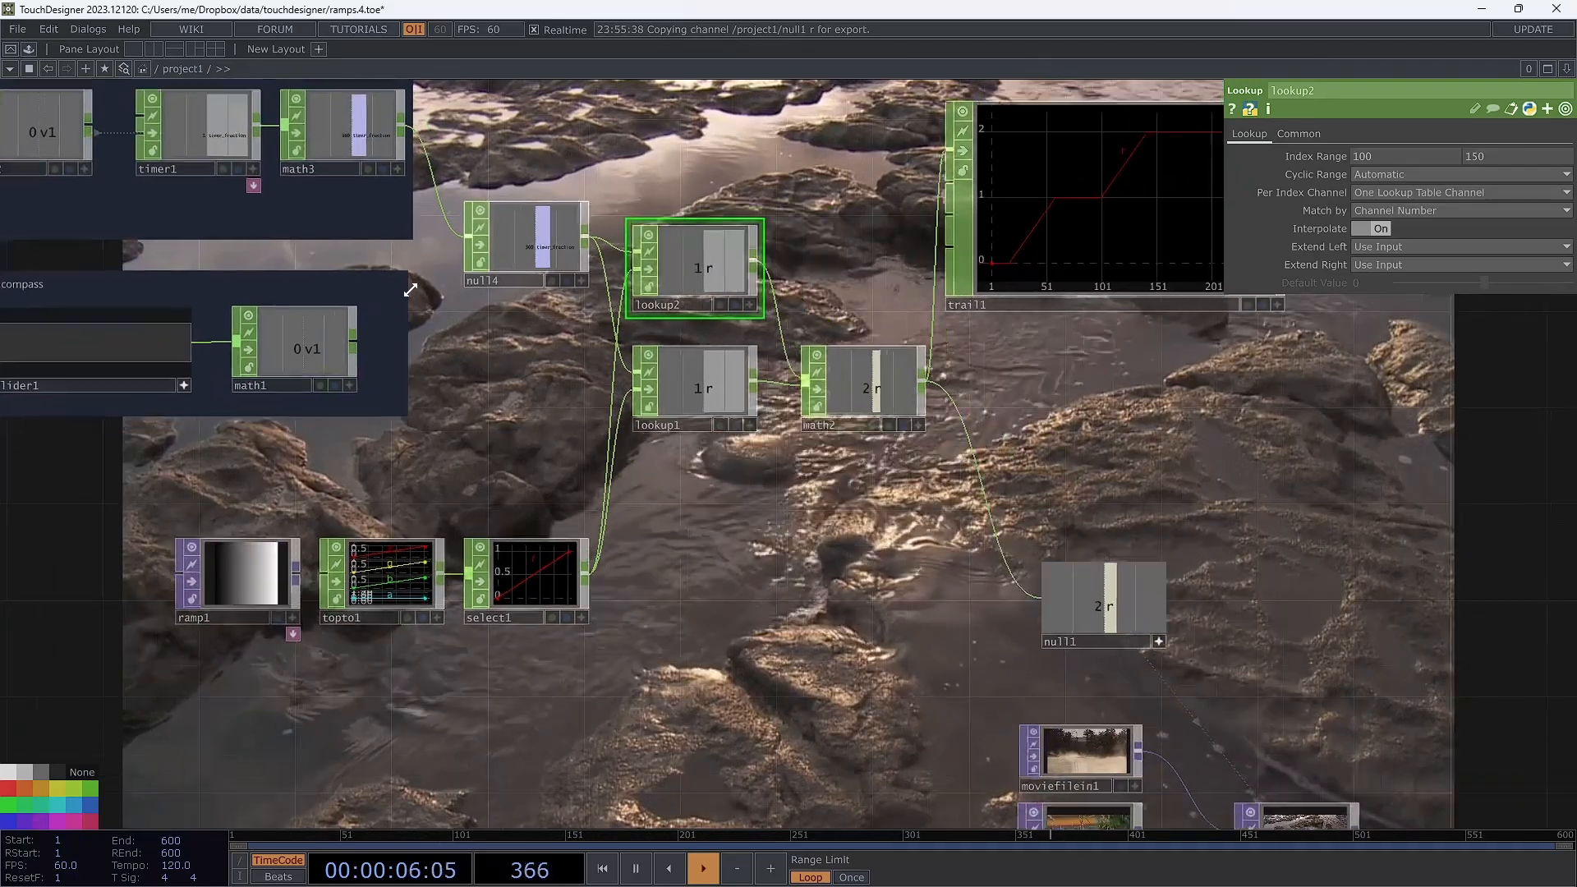
Connect math1 to null4 in place of math3 and move slider1 through lookup2's 100 to 150 range, stopping at about 152.7.
drag(361, 320, 461, 237)
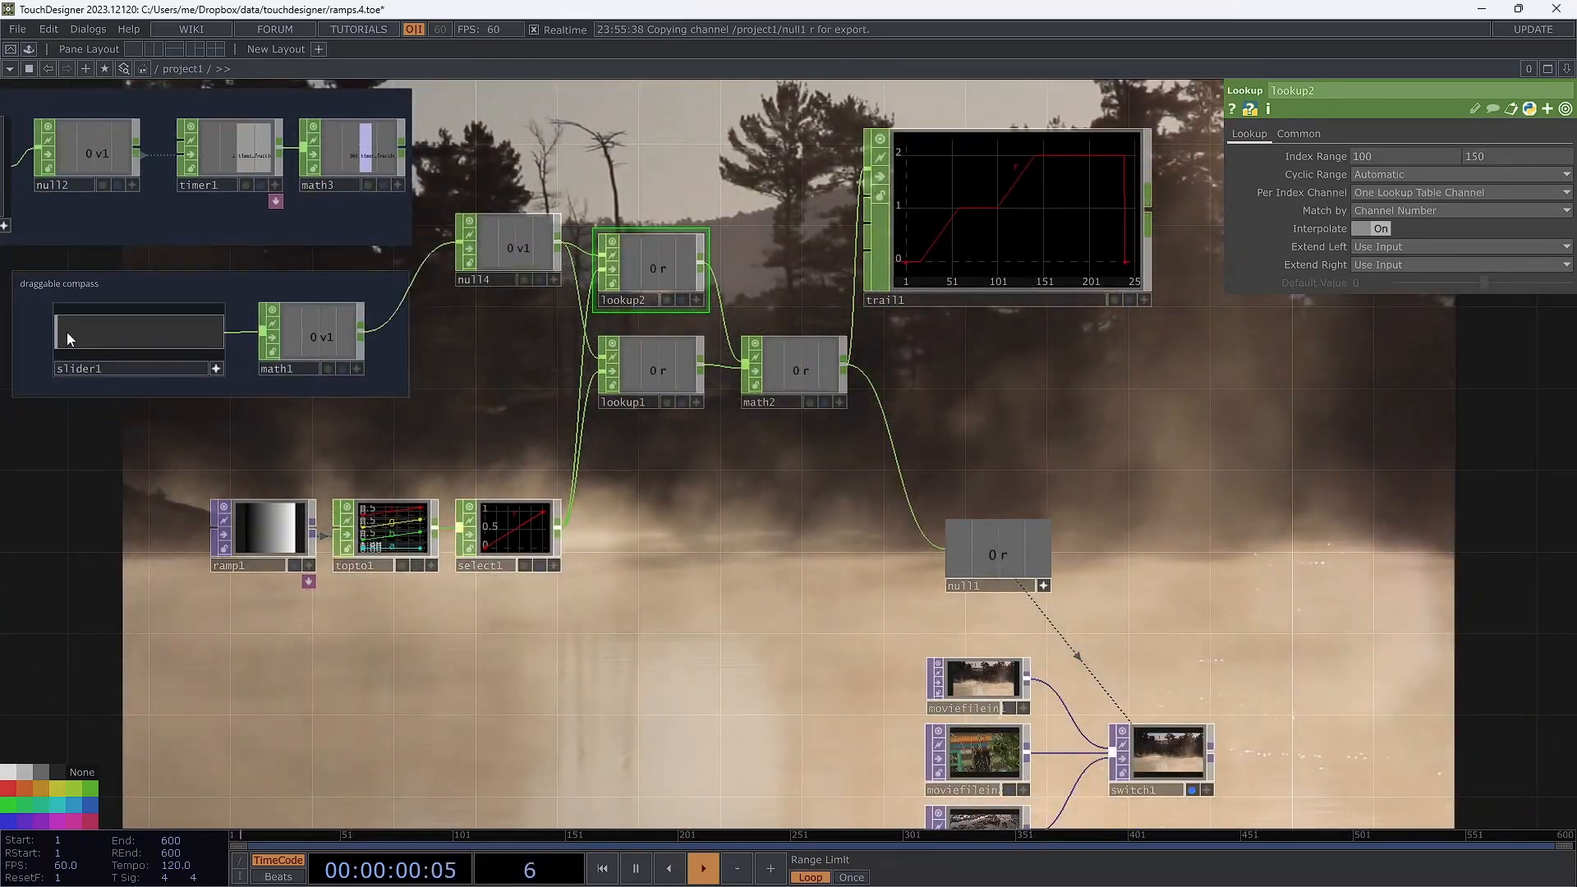
drag(73, 332, 129, 336)
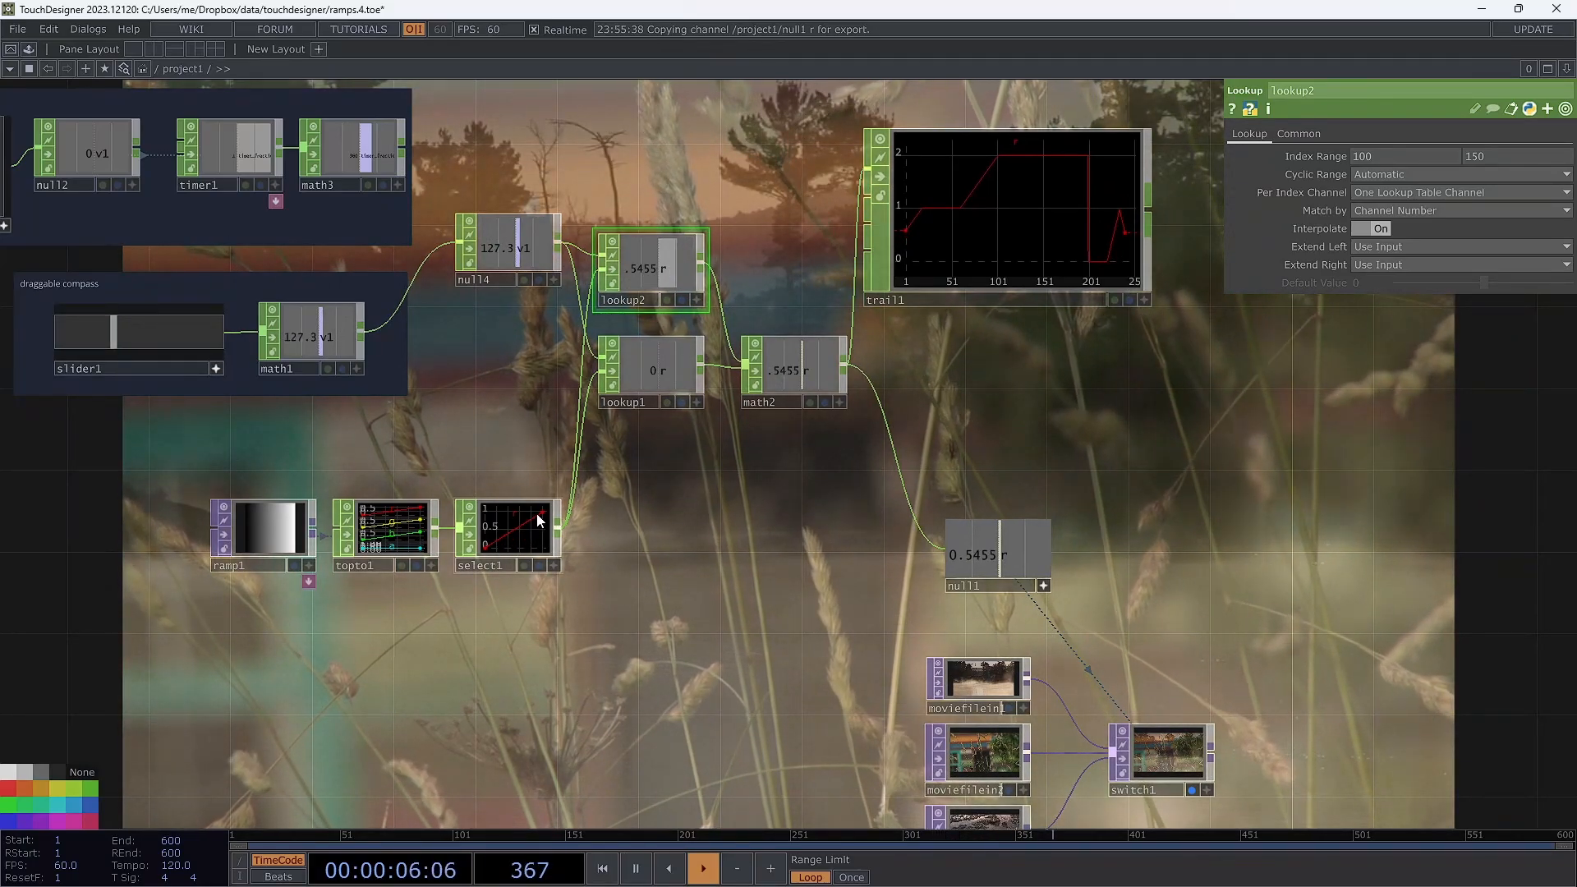
drag(118, 338, 126, 338)
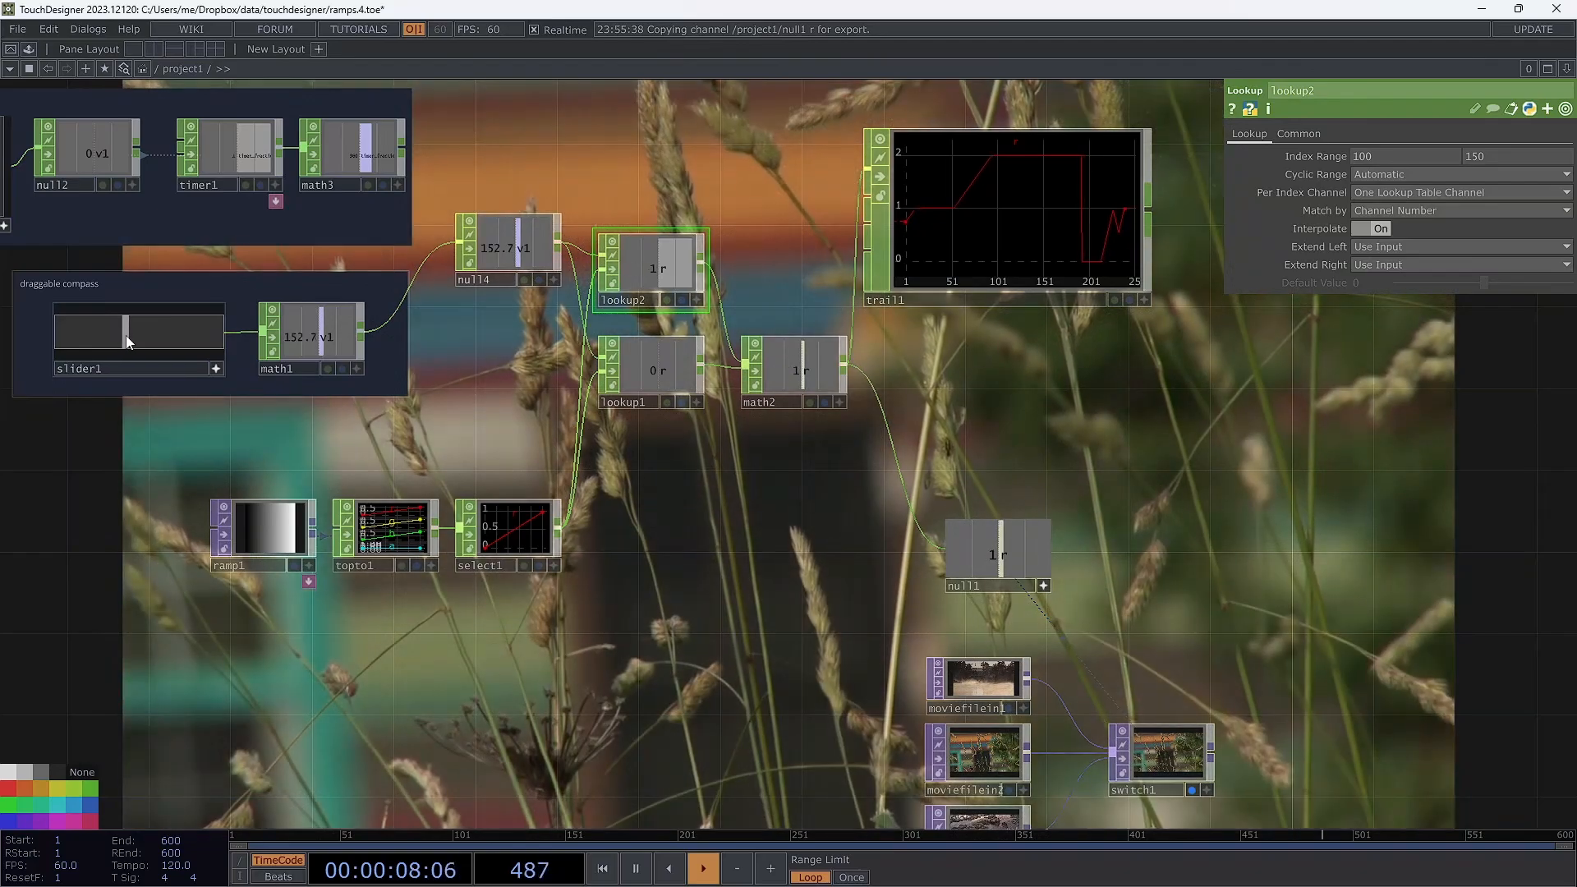
Examine lookup1's parameters and move slider1 through its 200 to 250 range up to about 341.8 to test the second blend.
click(643, 373)
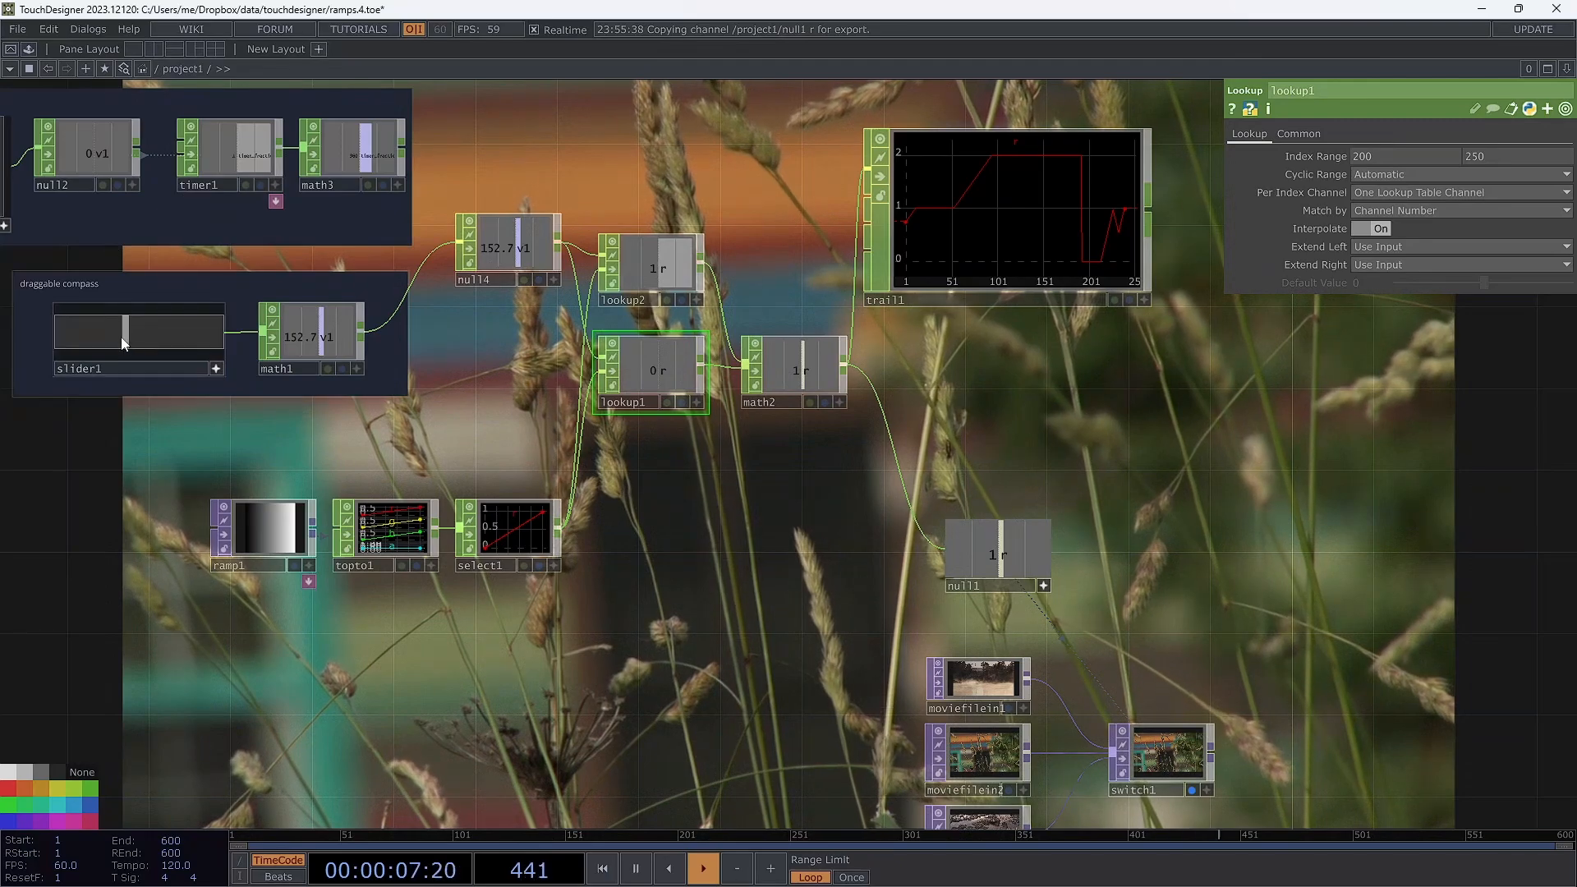
drag(121, 337, 162, 341)
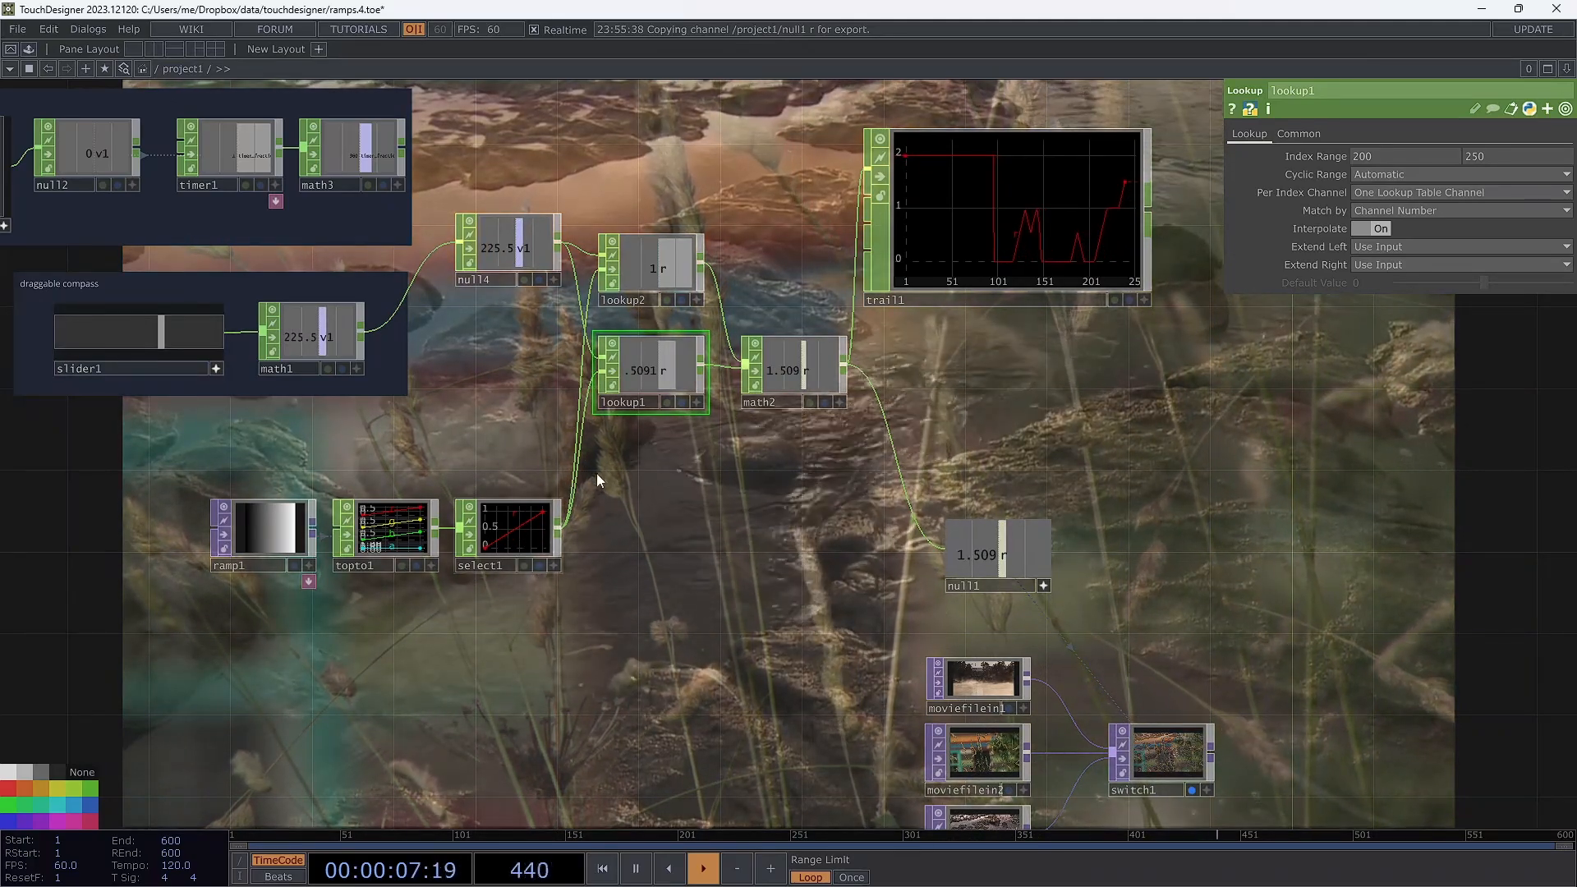
drag(163, 335, 217, 341)
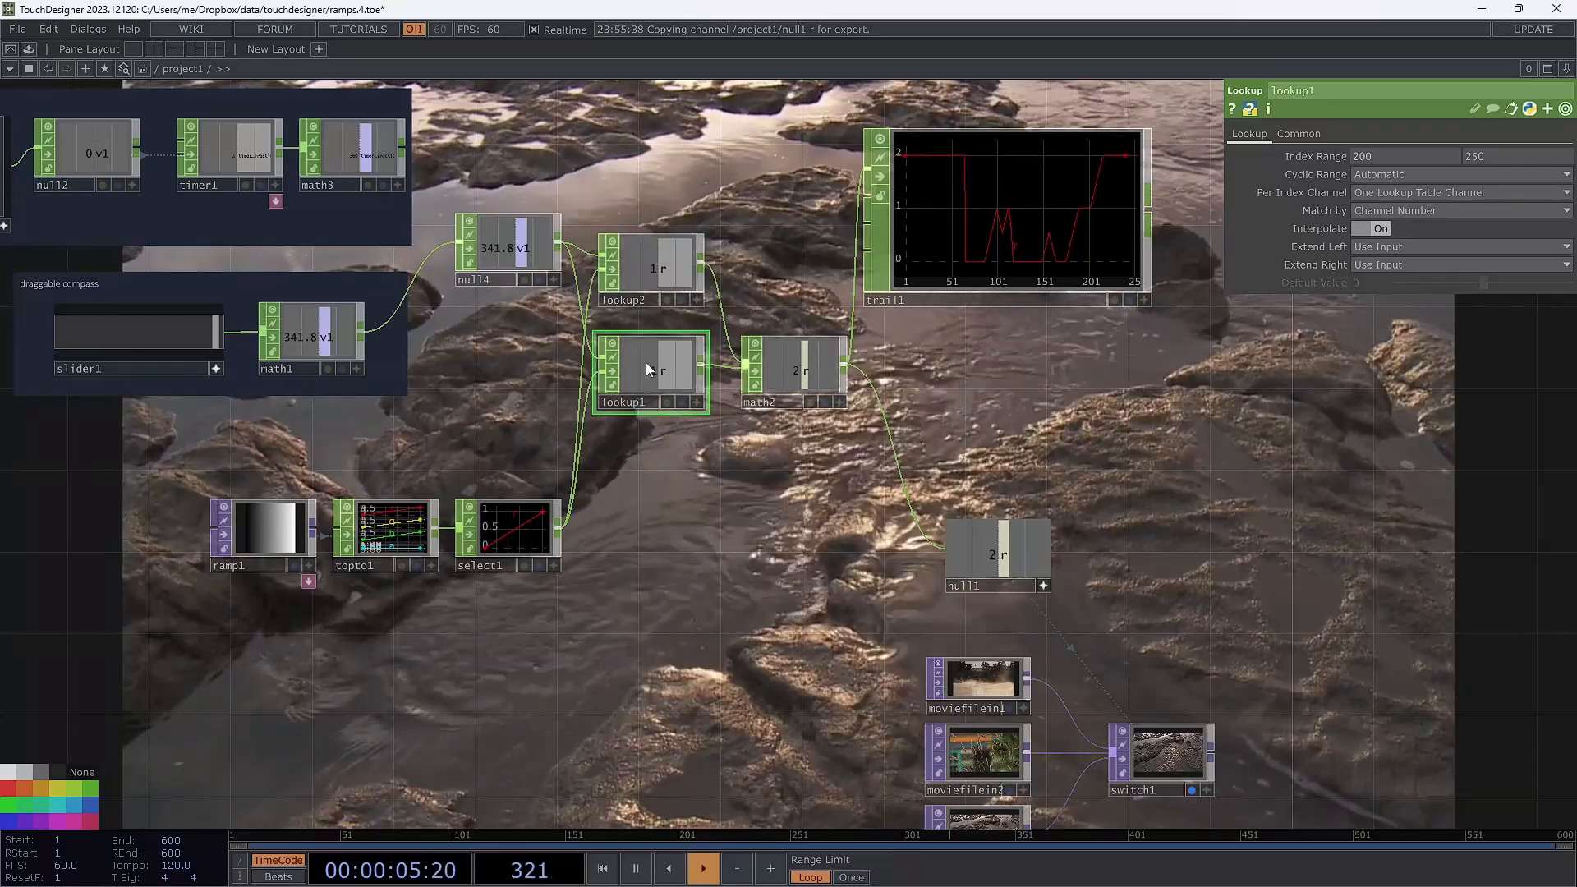
Examine how math2 combines channels and CHOPs, and sweep slider1 up to 360 to review the resulting curve in trail1.
click(786, 366)
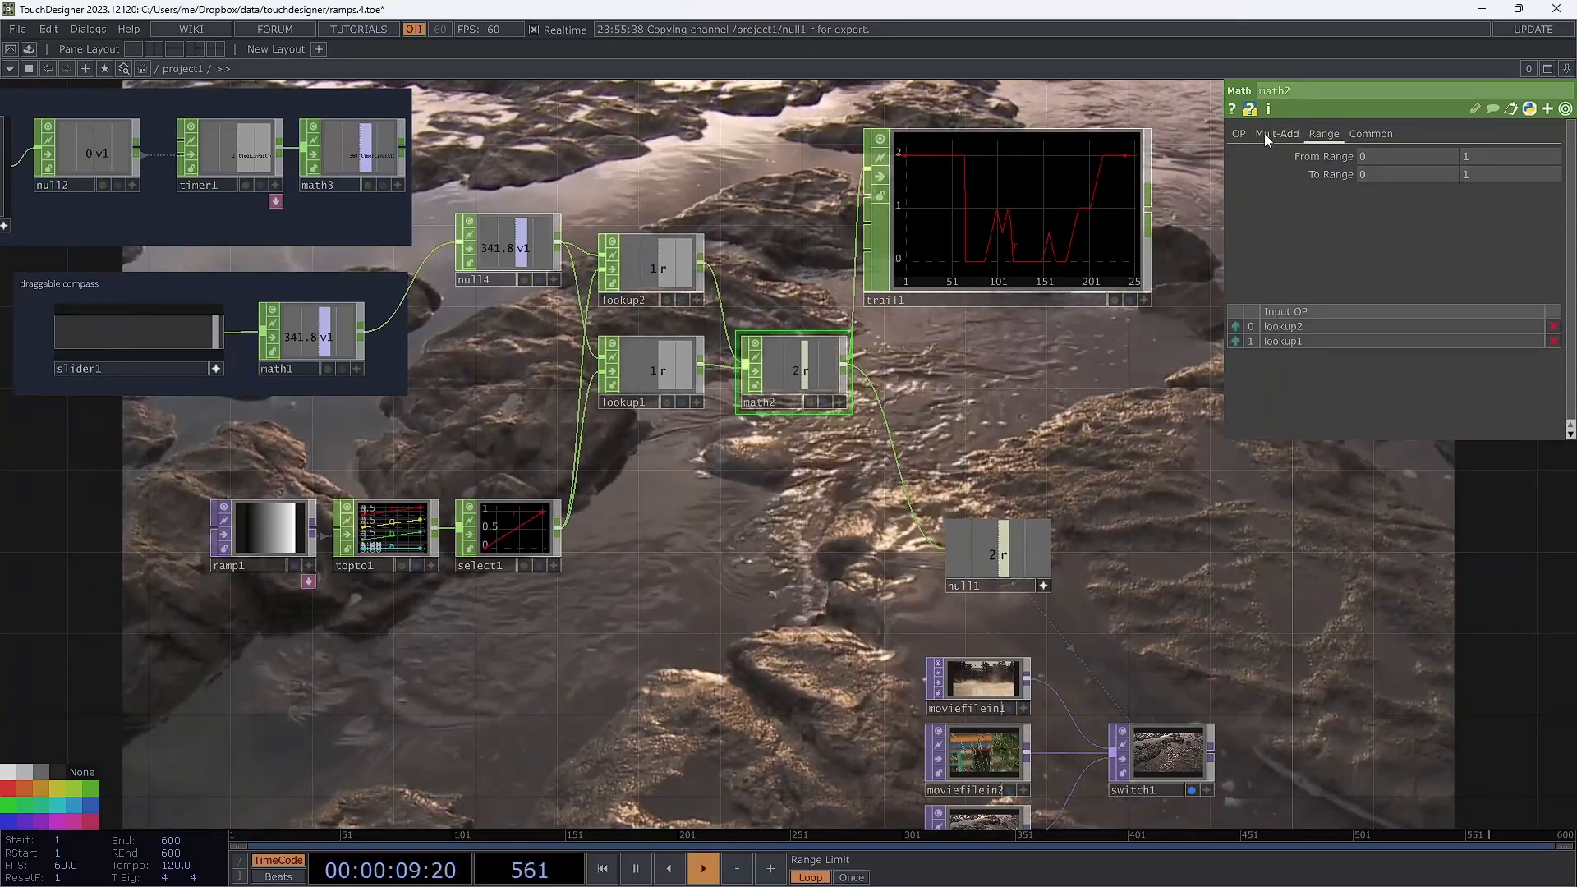
click(1237, 135)
click(1380, 176)
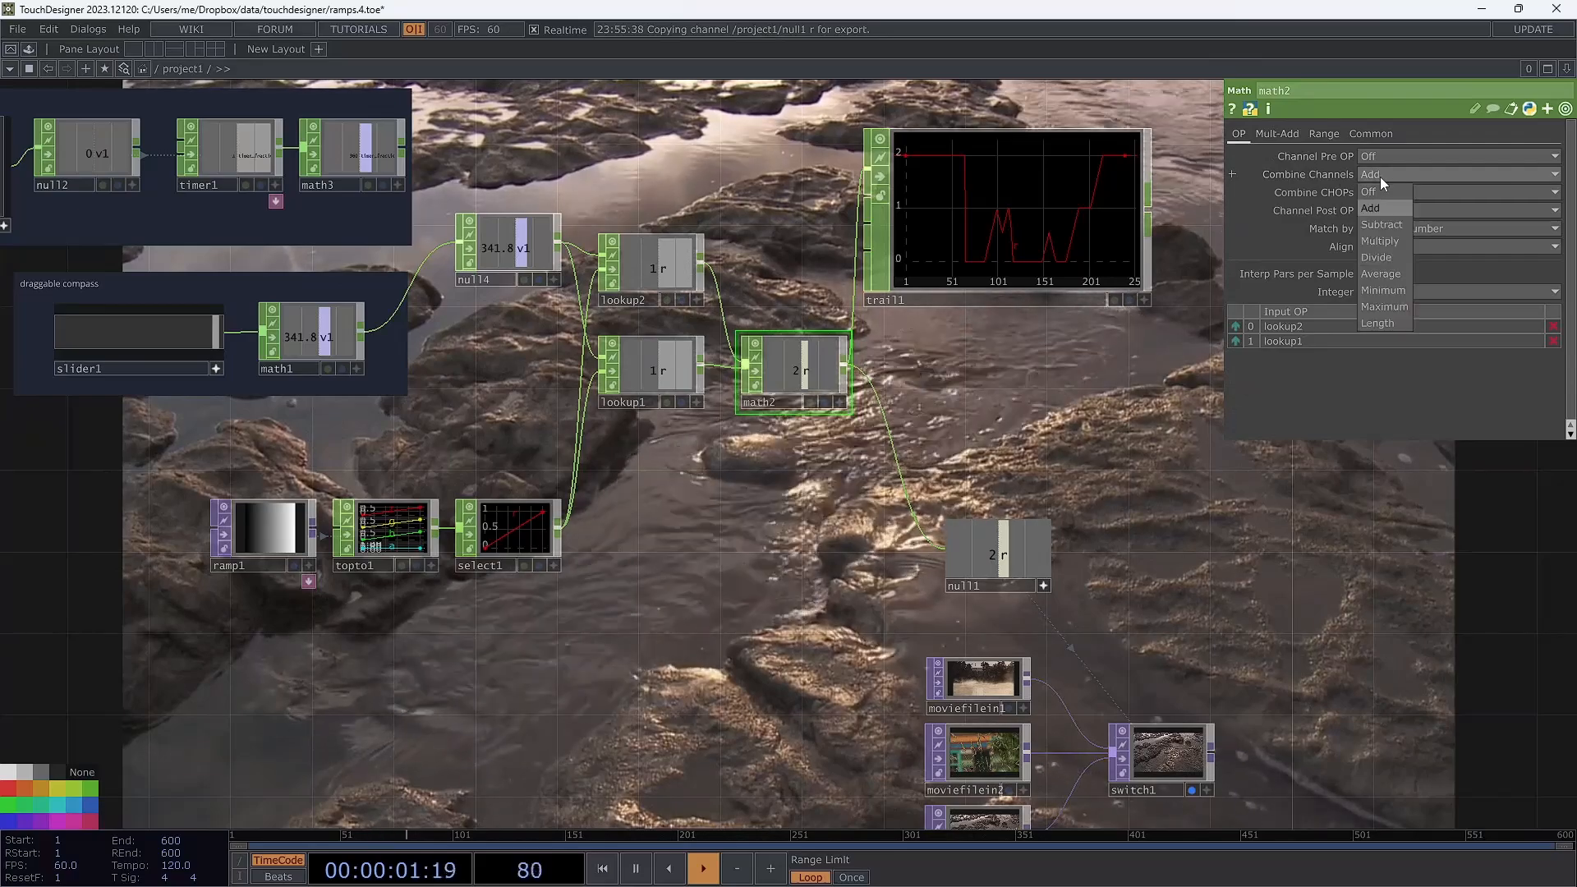
click(1249, 215)
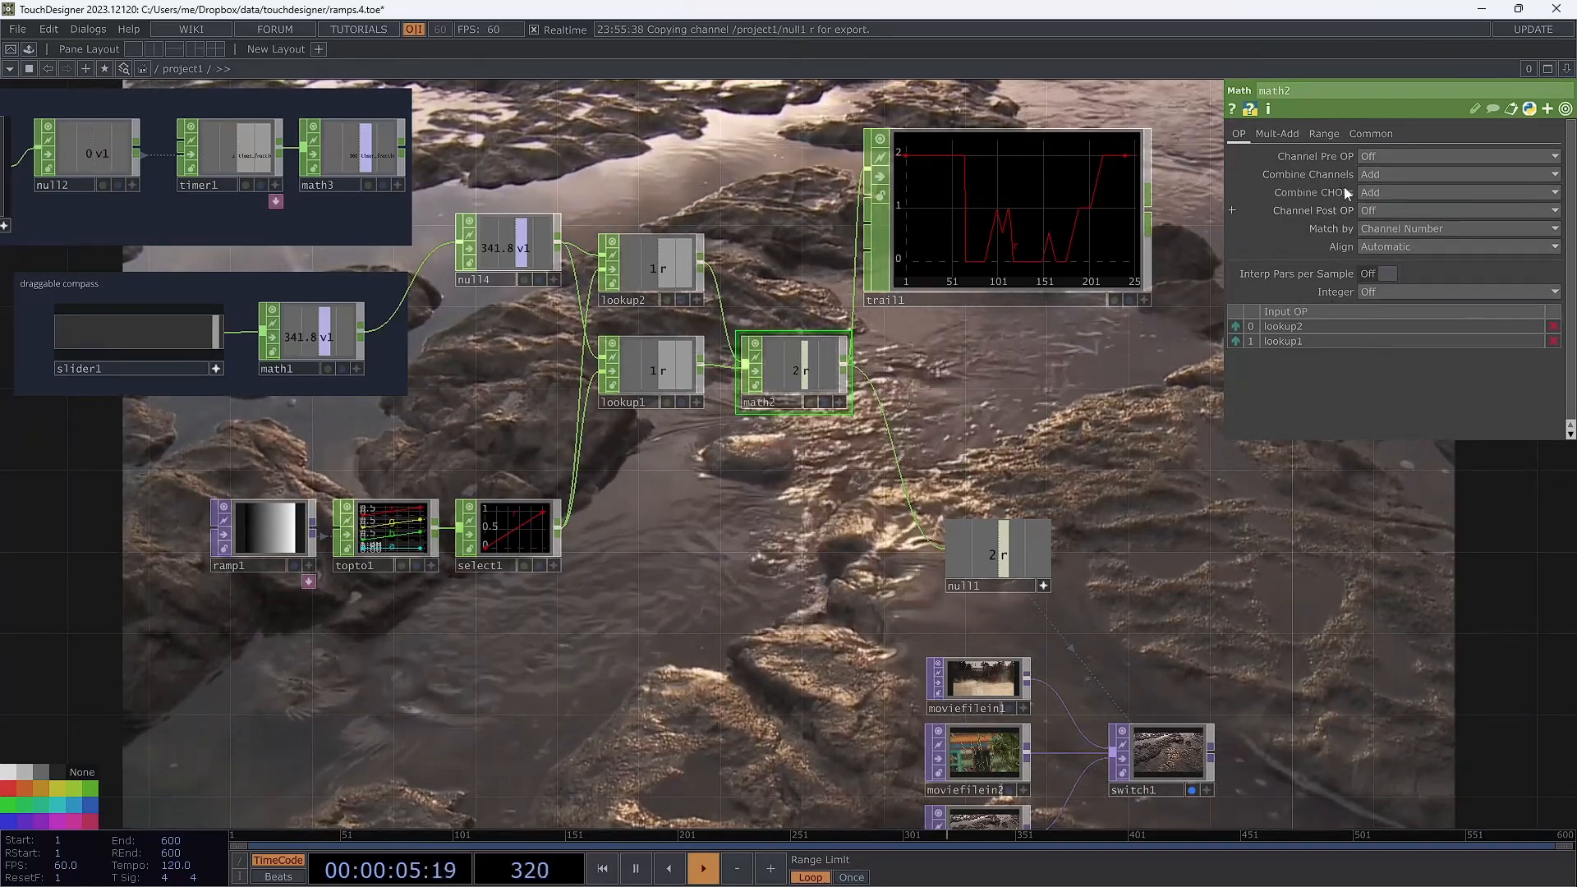
click(1565, 109)
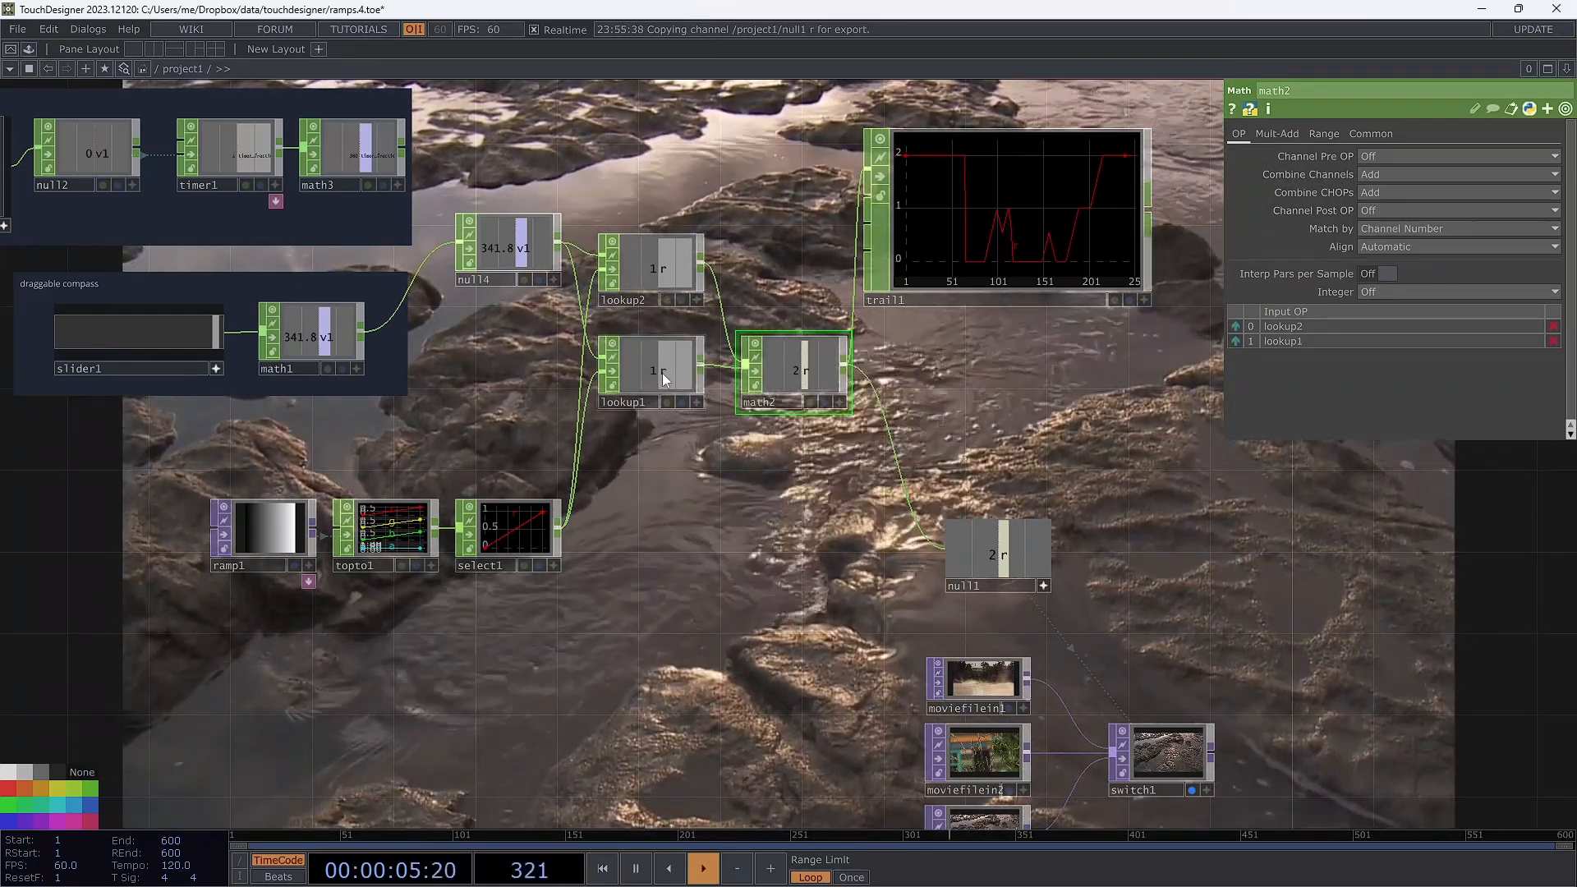
mouse_move(233, 331)
mouse_down()
mouse_move(59, 325)
mouse_move(126, 343)
mouse_move(229, 335)
mouse_up()
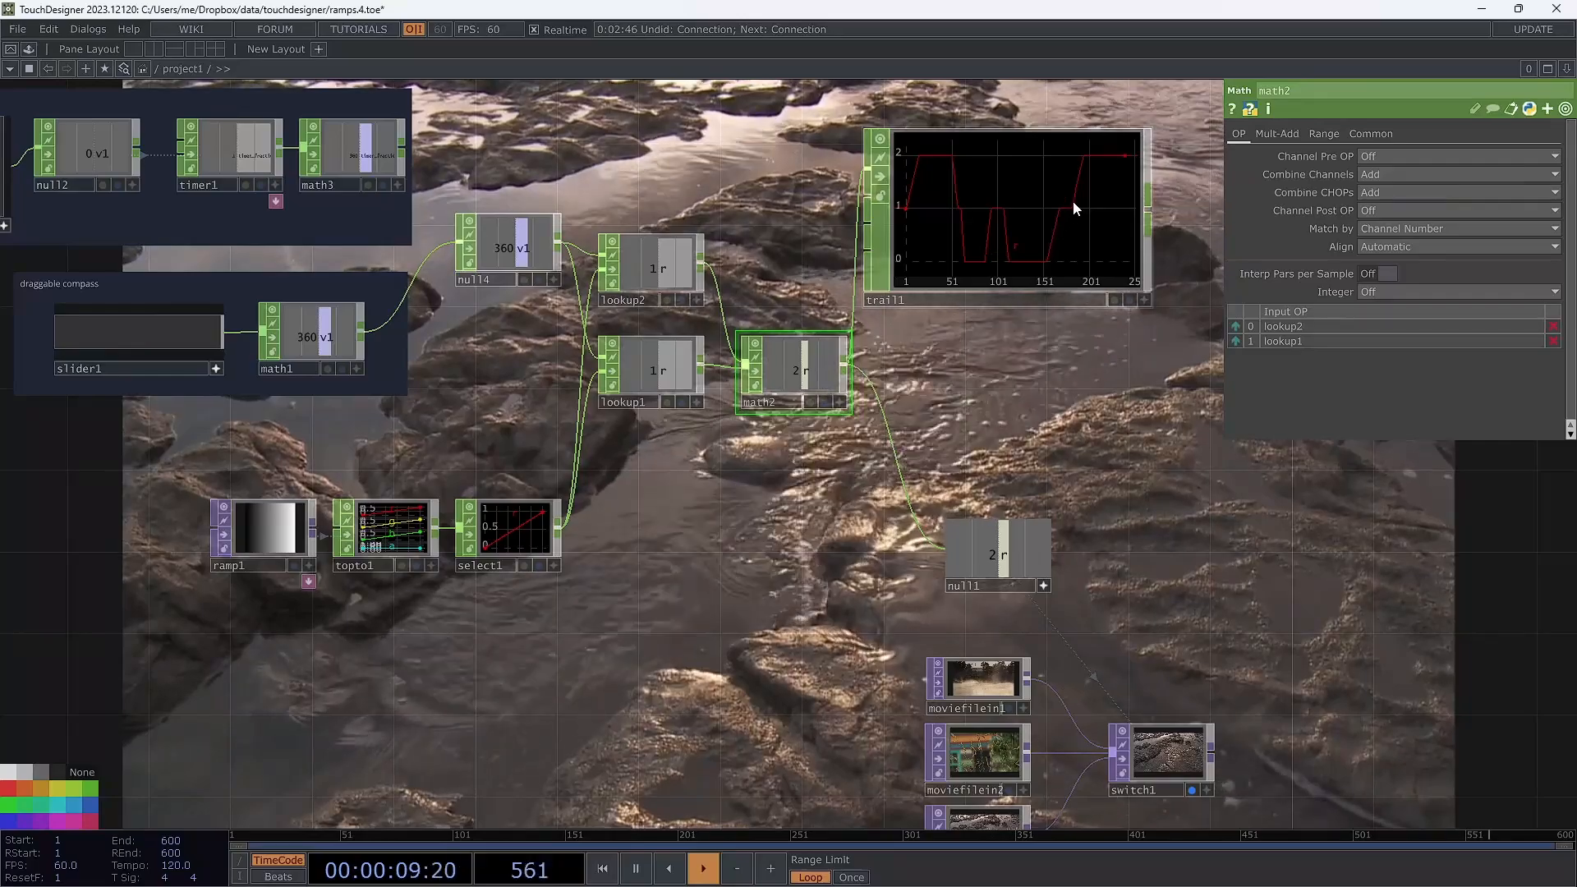
click(996, 553)
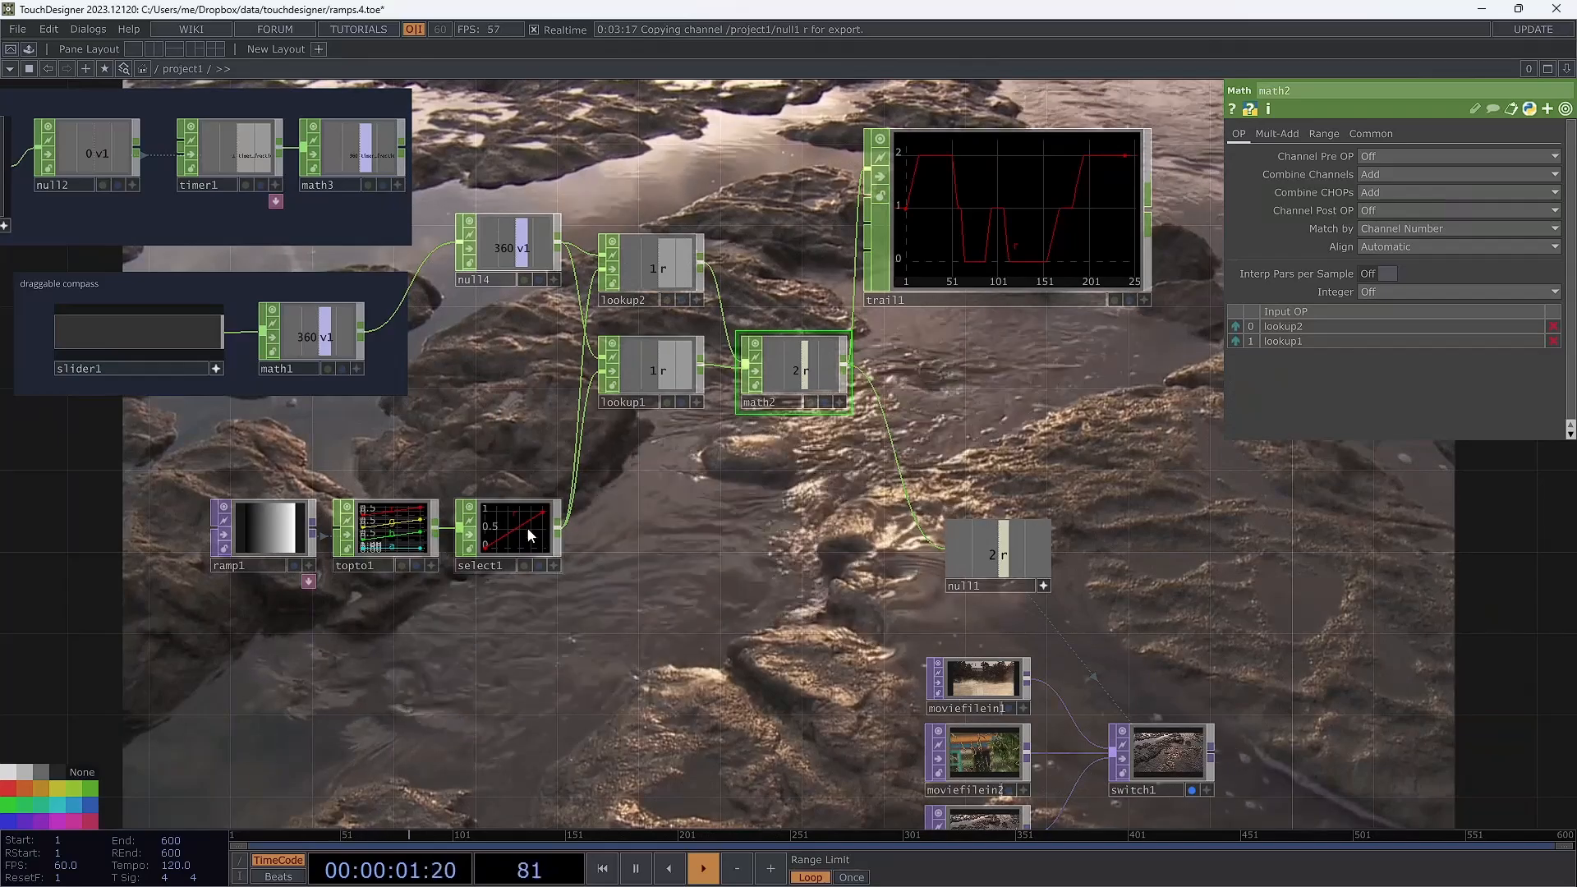
Add two keys to ramp1 with values 0.45843 and 0.90379, and position both near the ramp's white end to reshape the lookup curve.
click(254, 526)
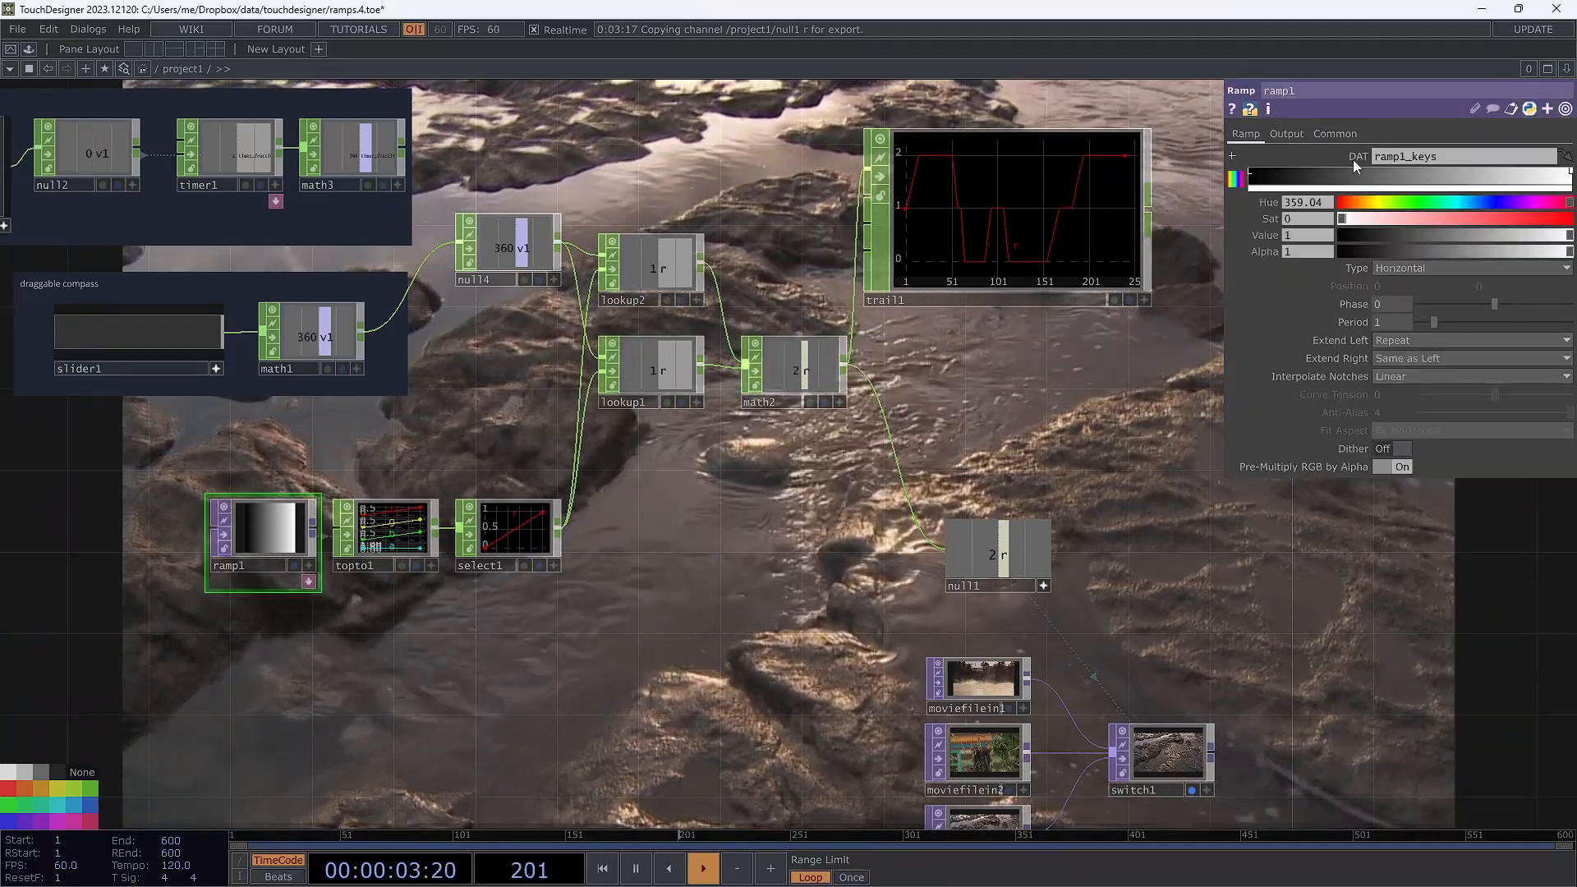
click(1389, 174)
drag(1388, 181, 1284, 184)
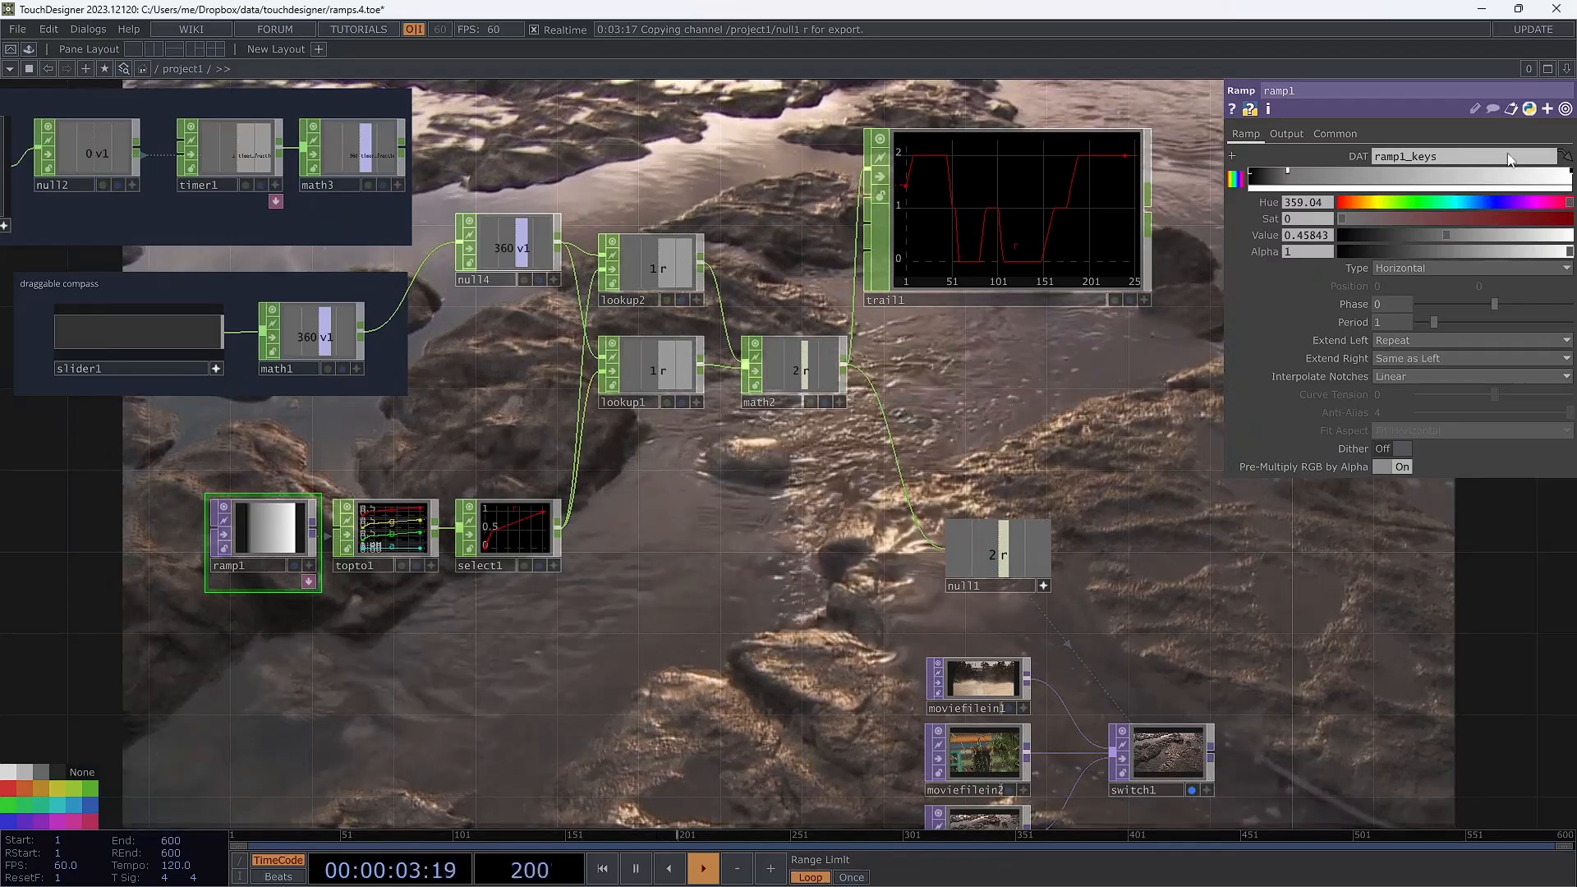
mouse_move(1485, 188)
mouse_down()
mouse_move(1445, 187)
mouse_move(1480, 190)
mouse_up()
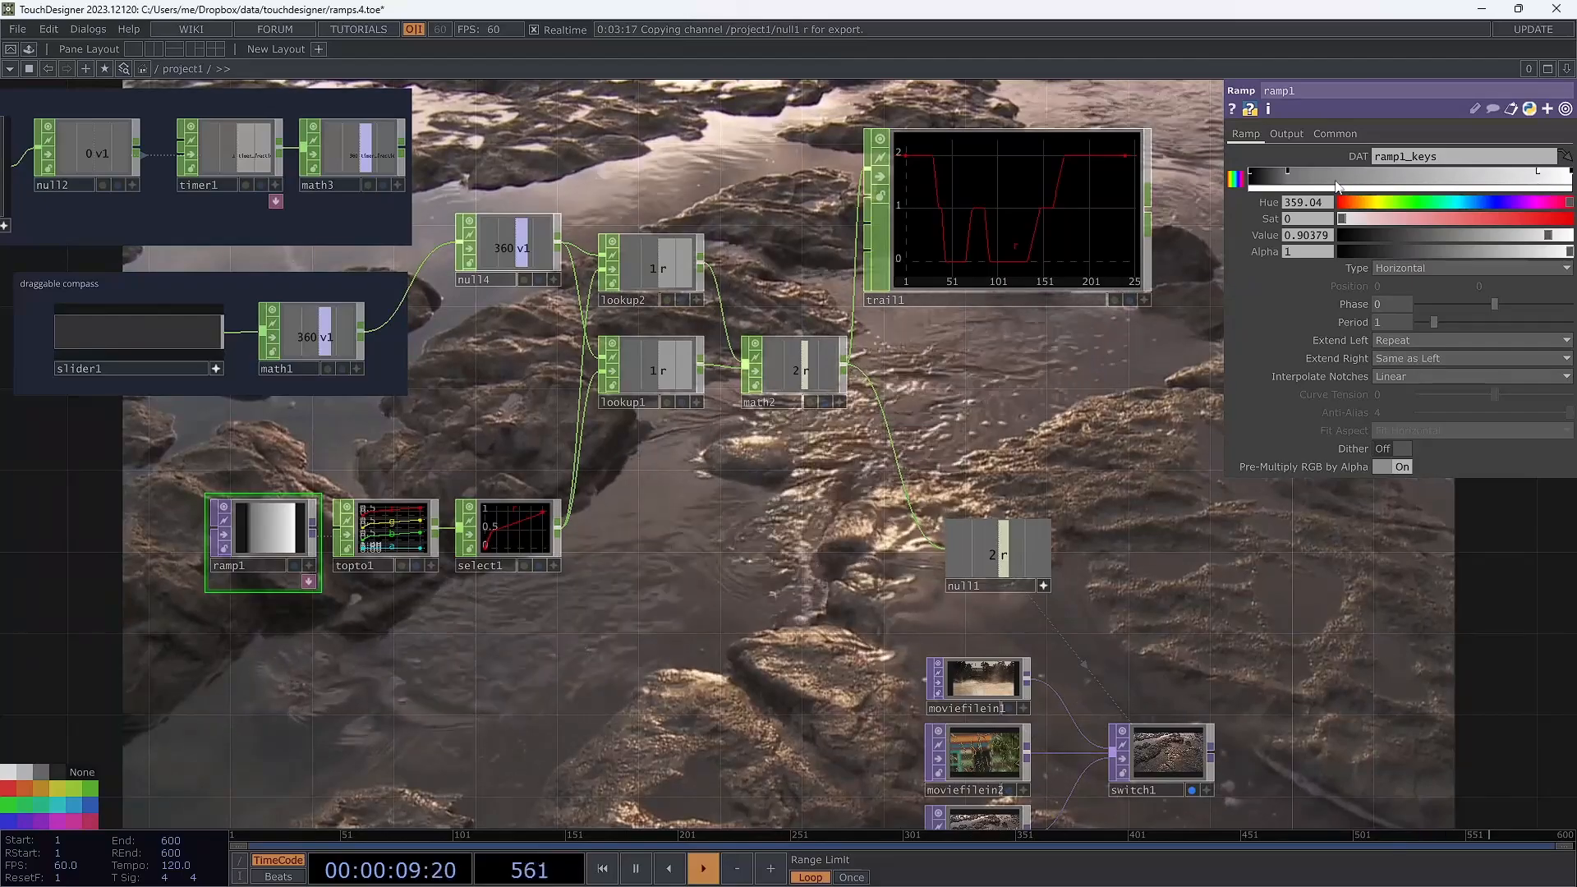
drag(1286, 174, 1504, 185)
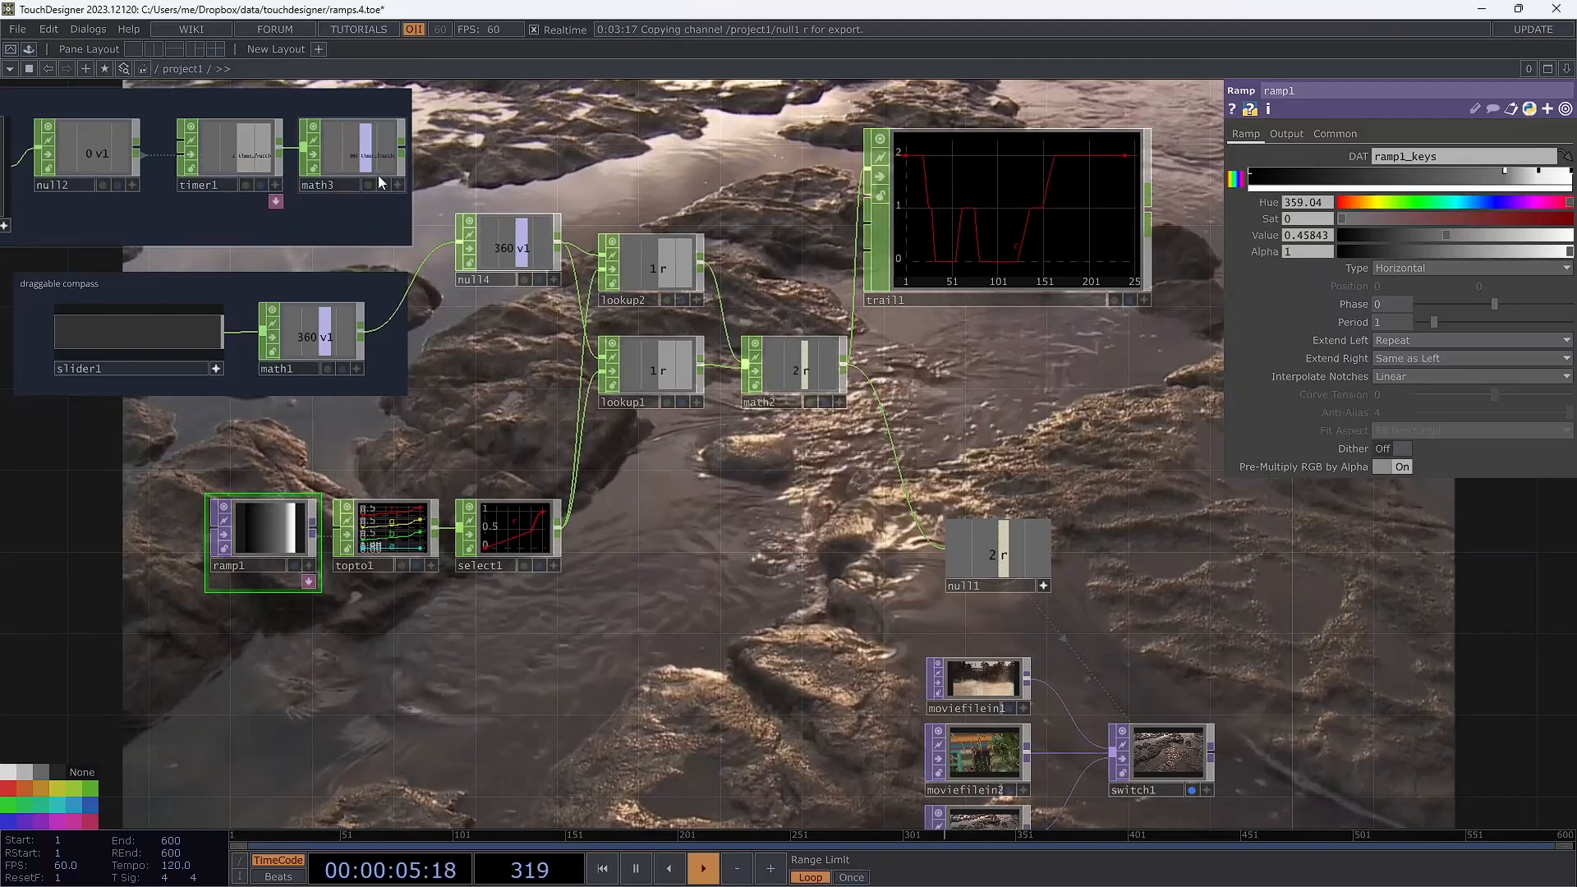
Reconnect math3 to null4 in place of math1 so the timer-driven compass feeds the lookups.
click(404, 146)
click(457, 247)
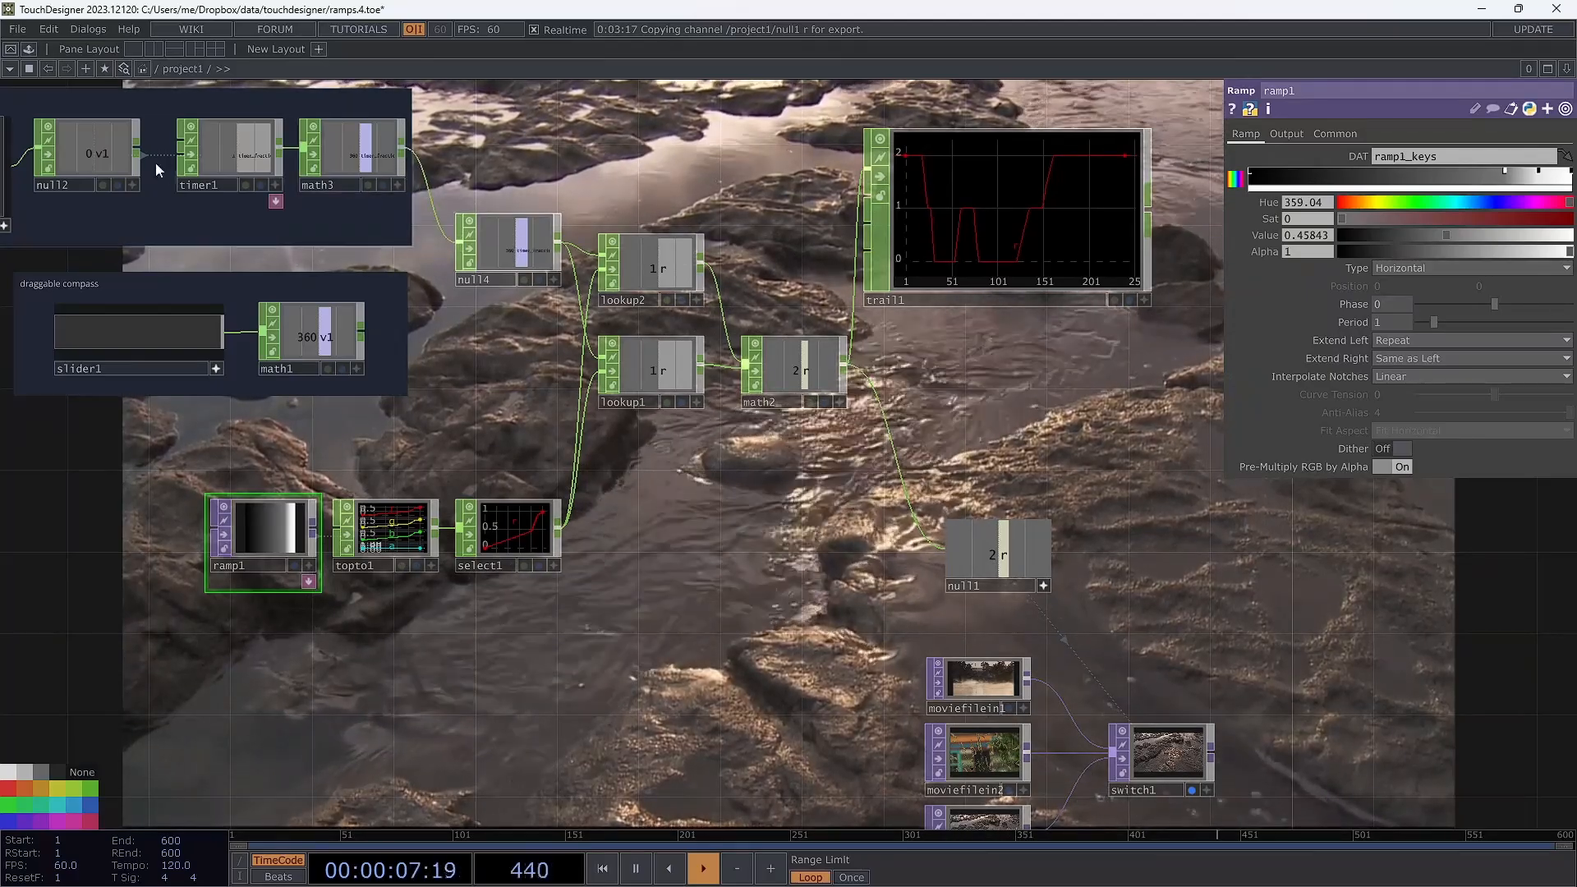
scroll(157, 202, down, 3)
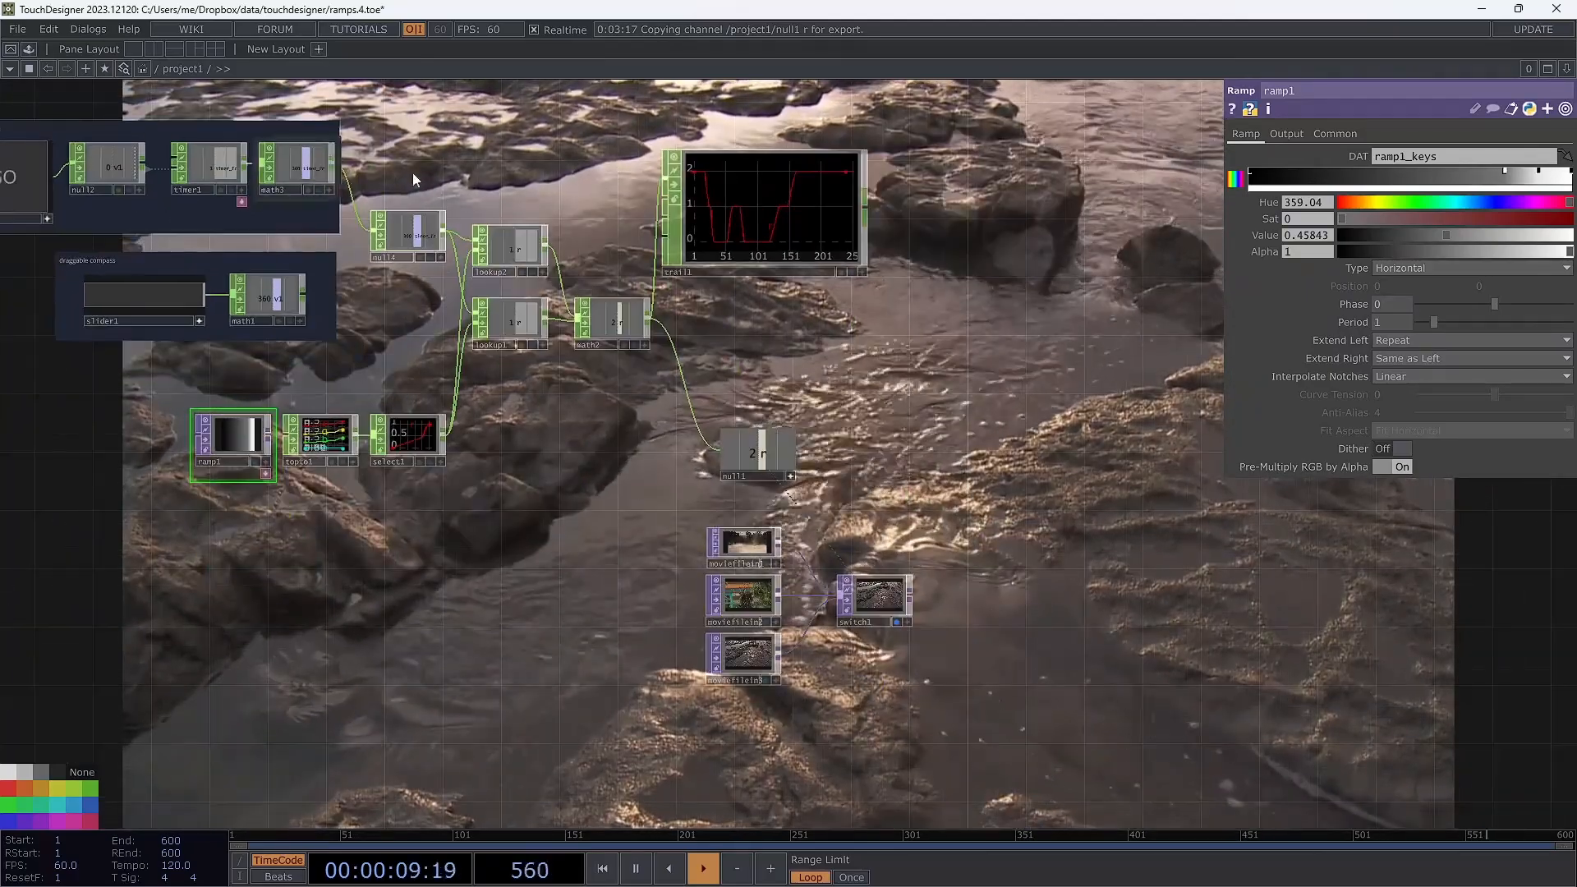
scroll(470, 168, up, 3)
drag(572, 178, 658, 191)
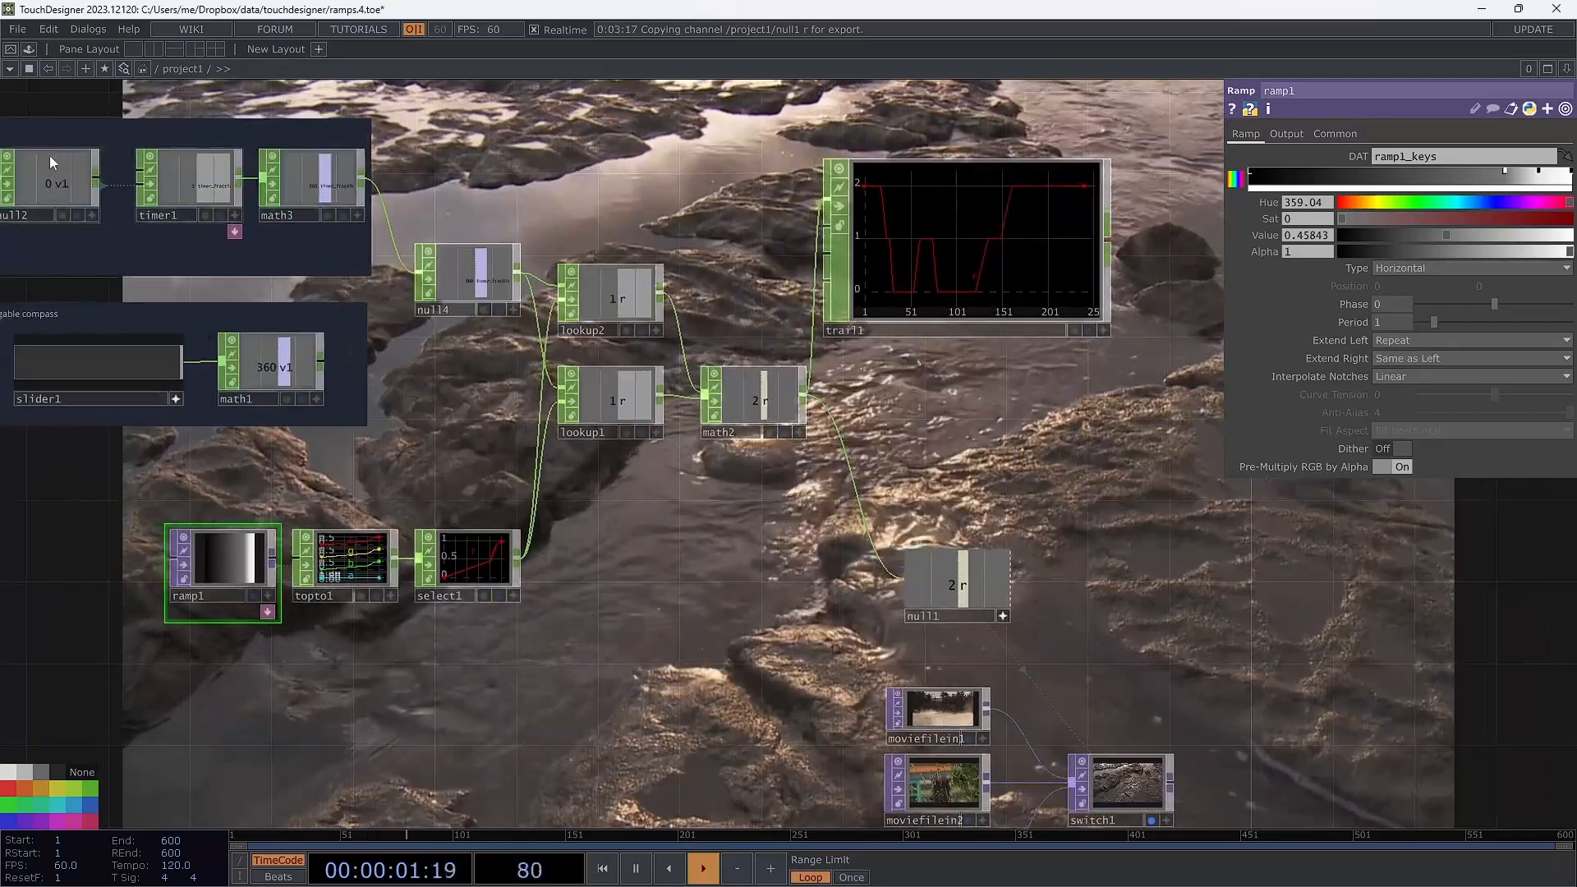
drag(553, 168, 657, 168)
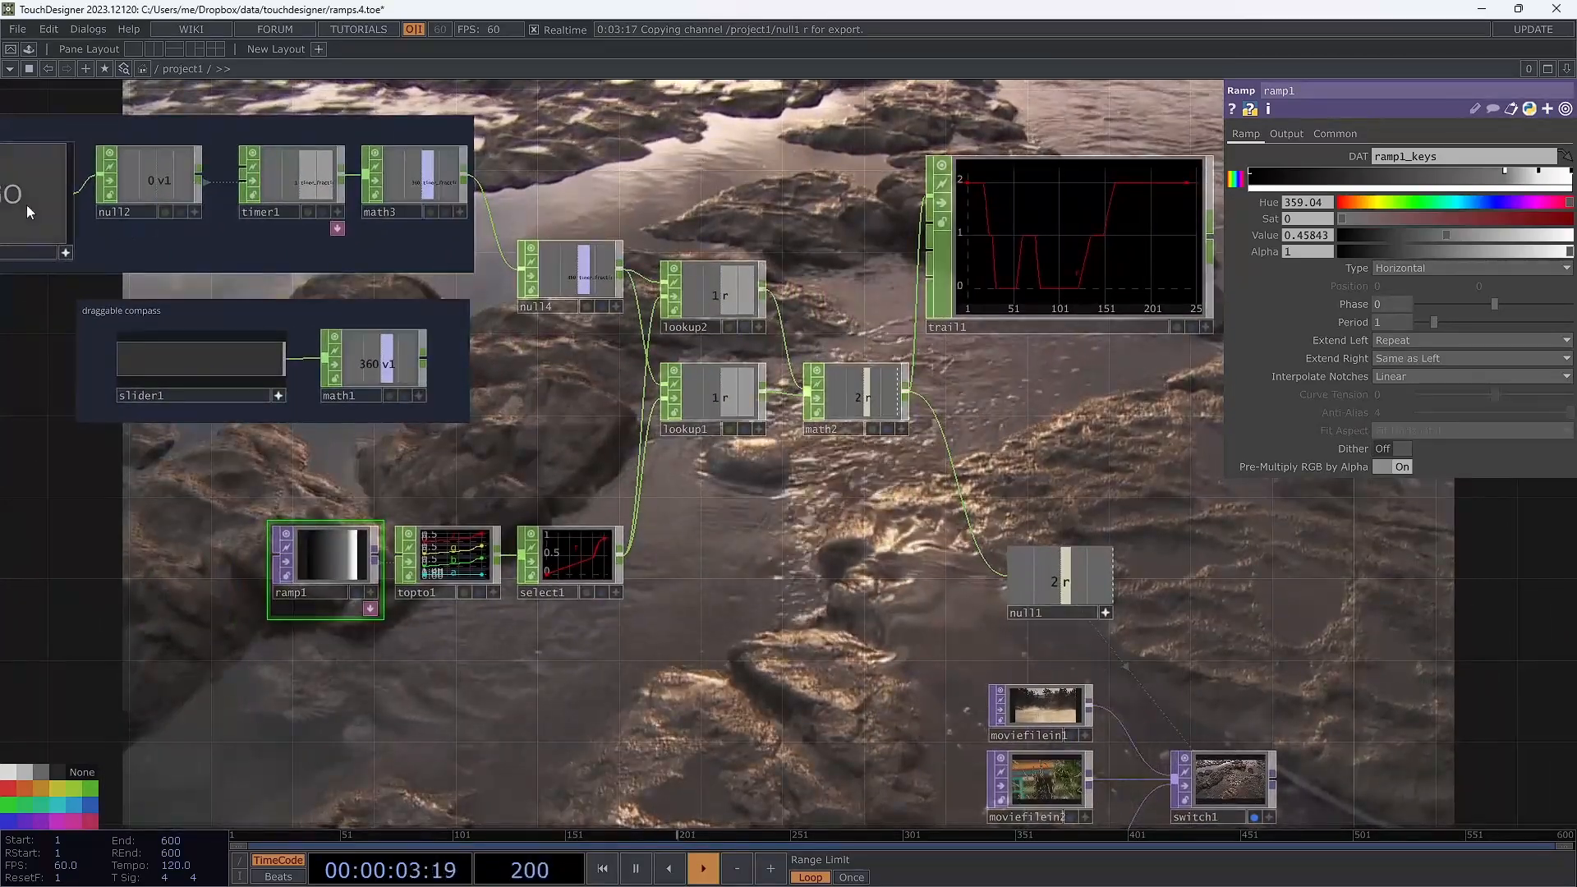